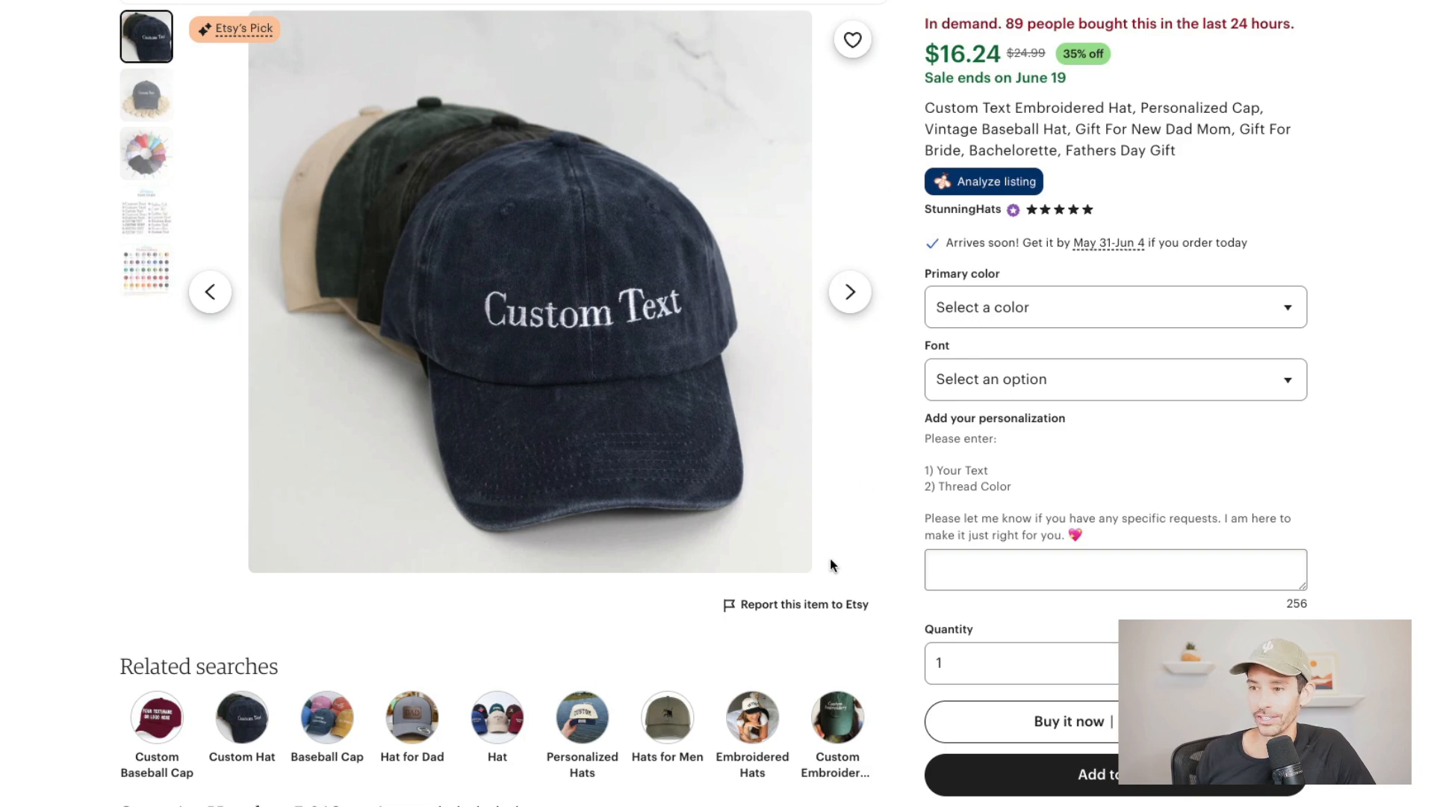
- Sort the custom text embroidered hat listing's reviews by most recent
scroll(833, 565, down, 10)
scroll(831, 558, down, 2)
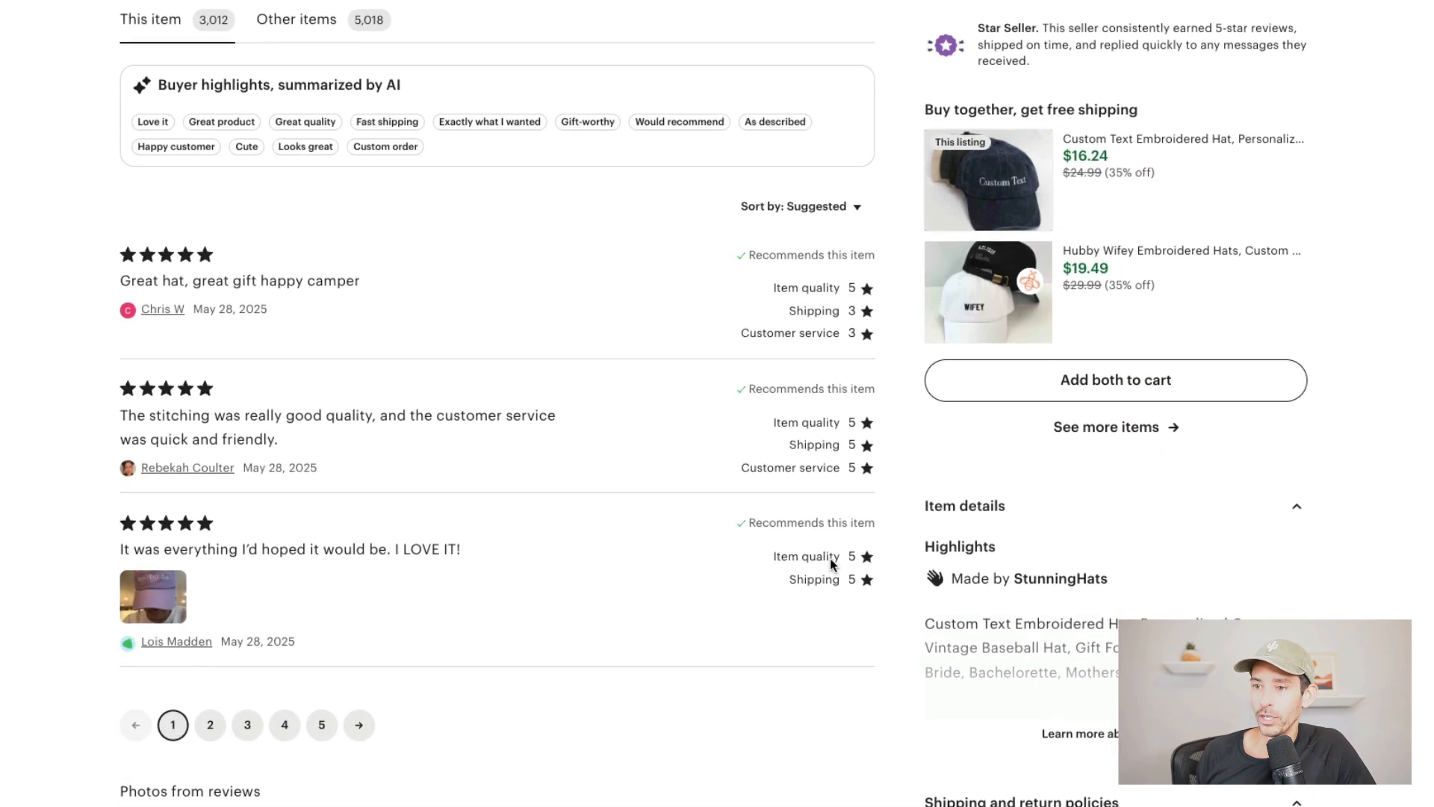
click(814, 207)
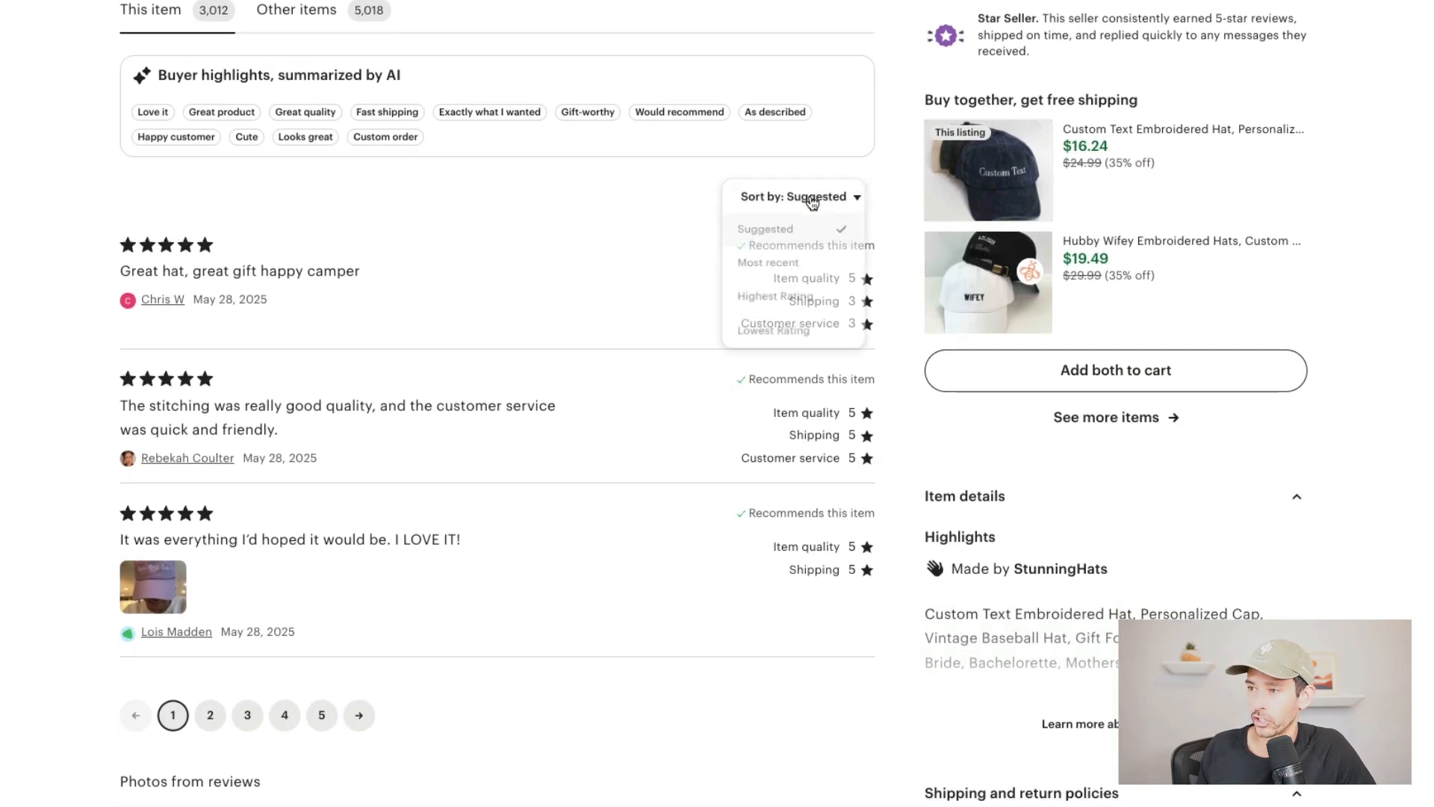
click(772, 271)
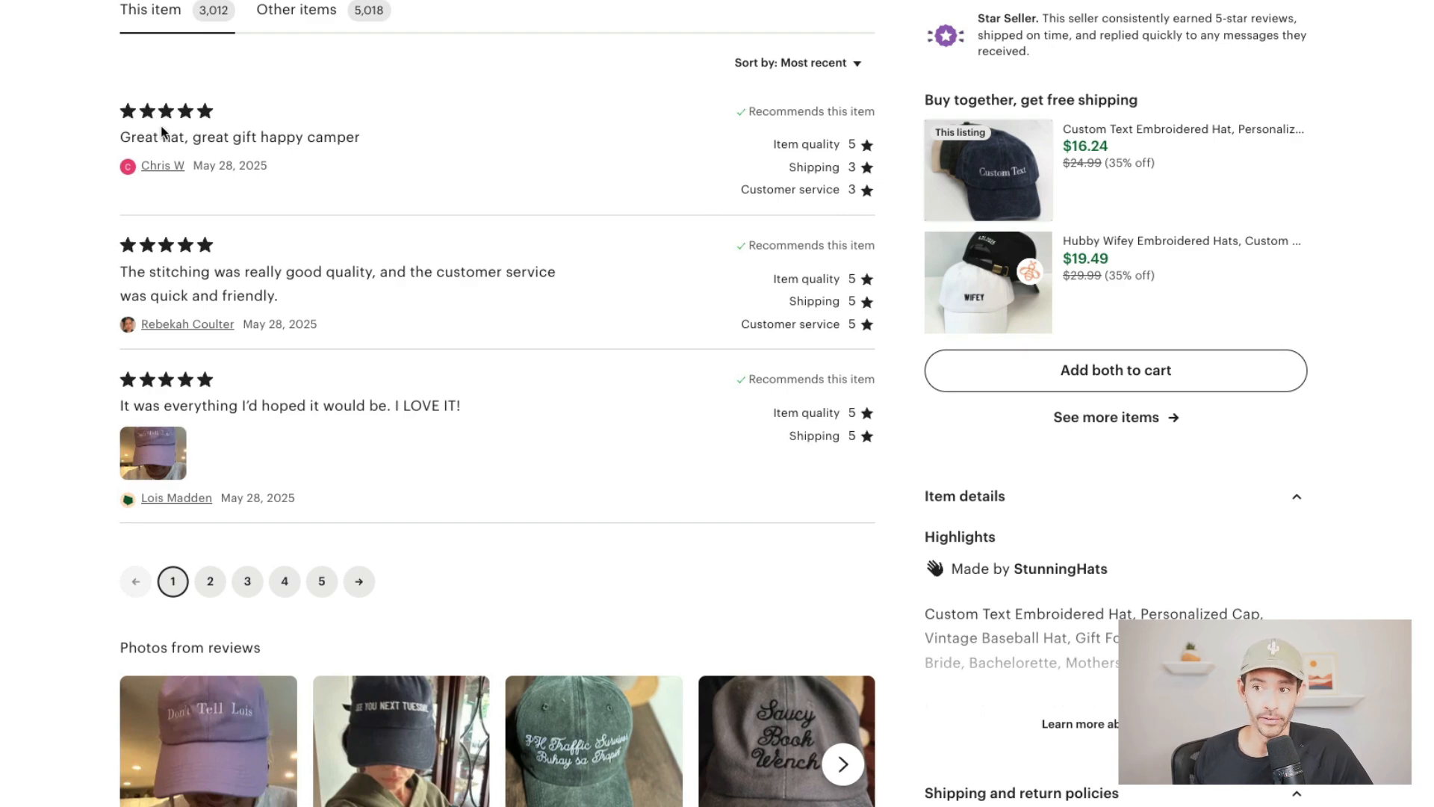
- Read through the most recent reviews on pages 1 to 3 for dates and buyer comments
scroll(275, 153, up, 1)
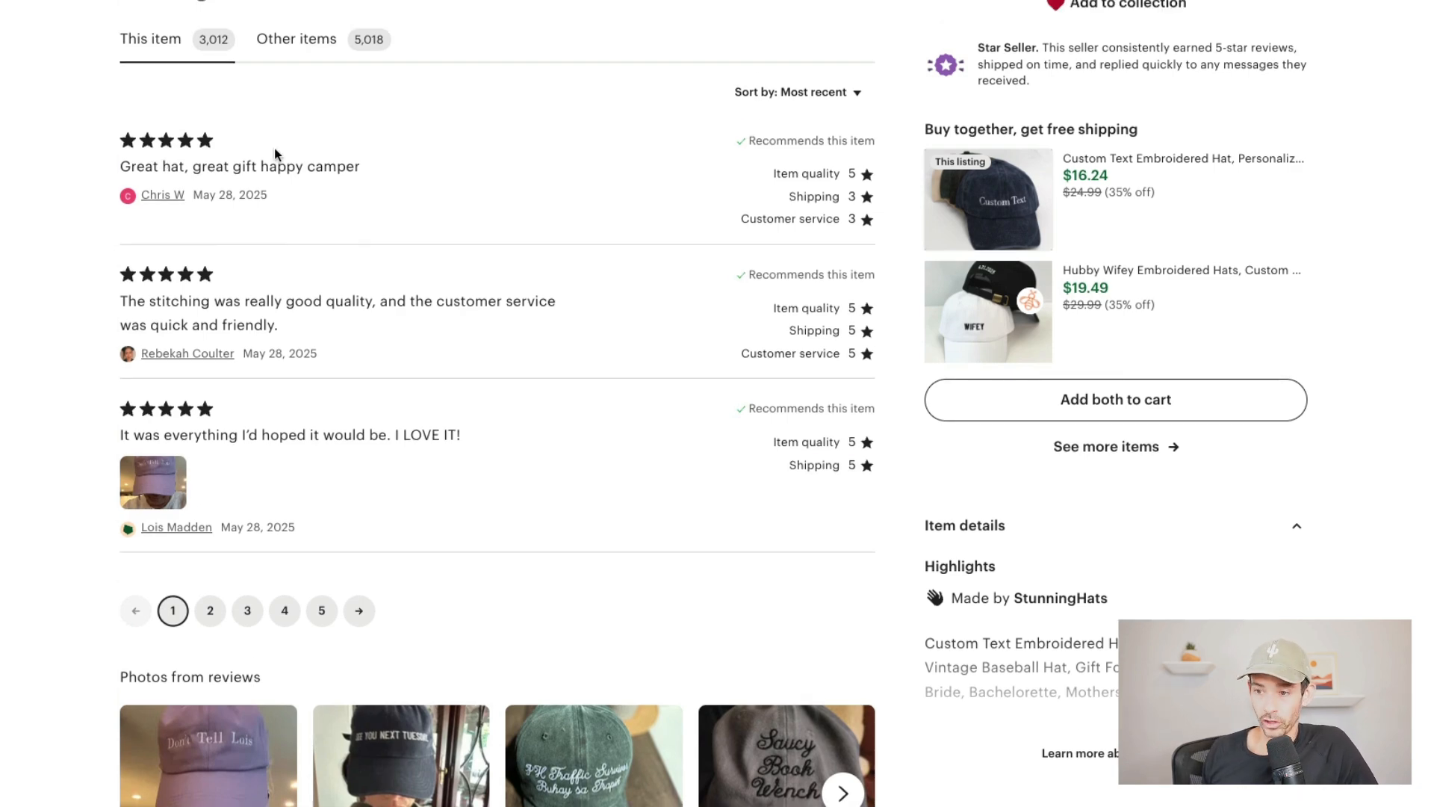
click(211, 611)
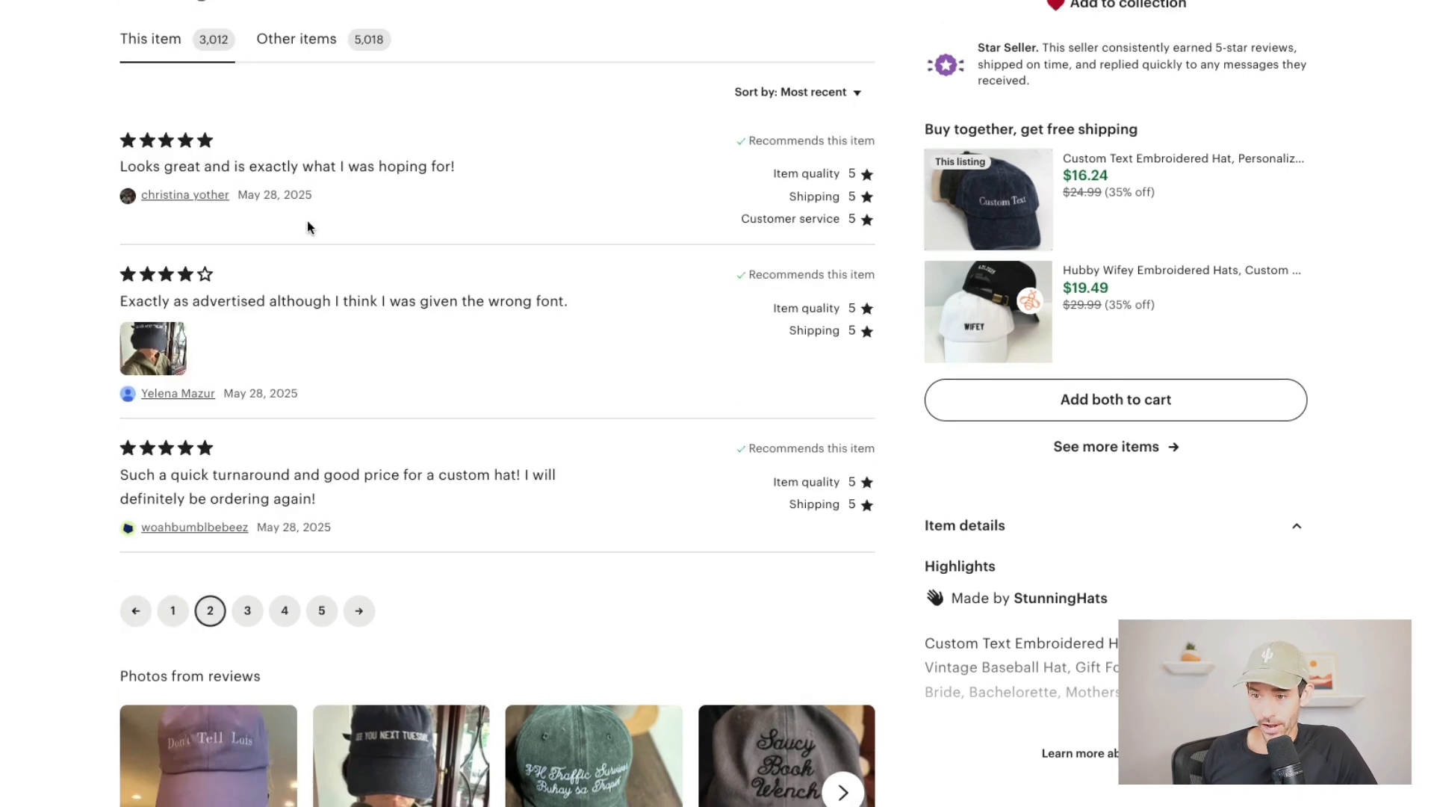
click(246, 606)
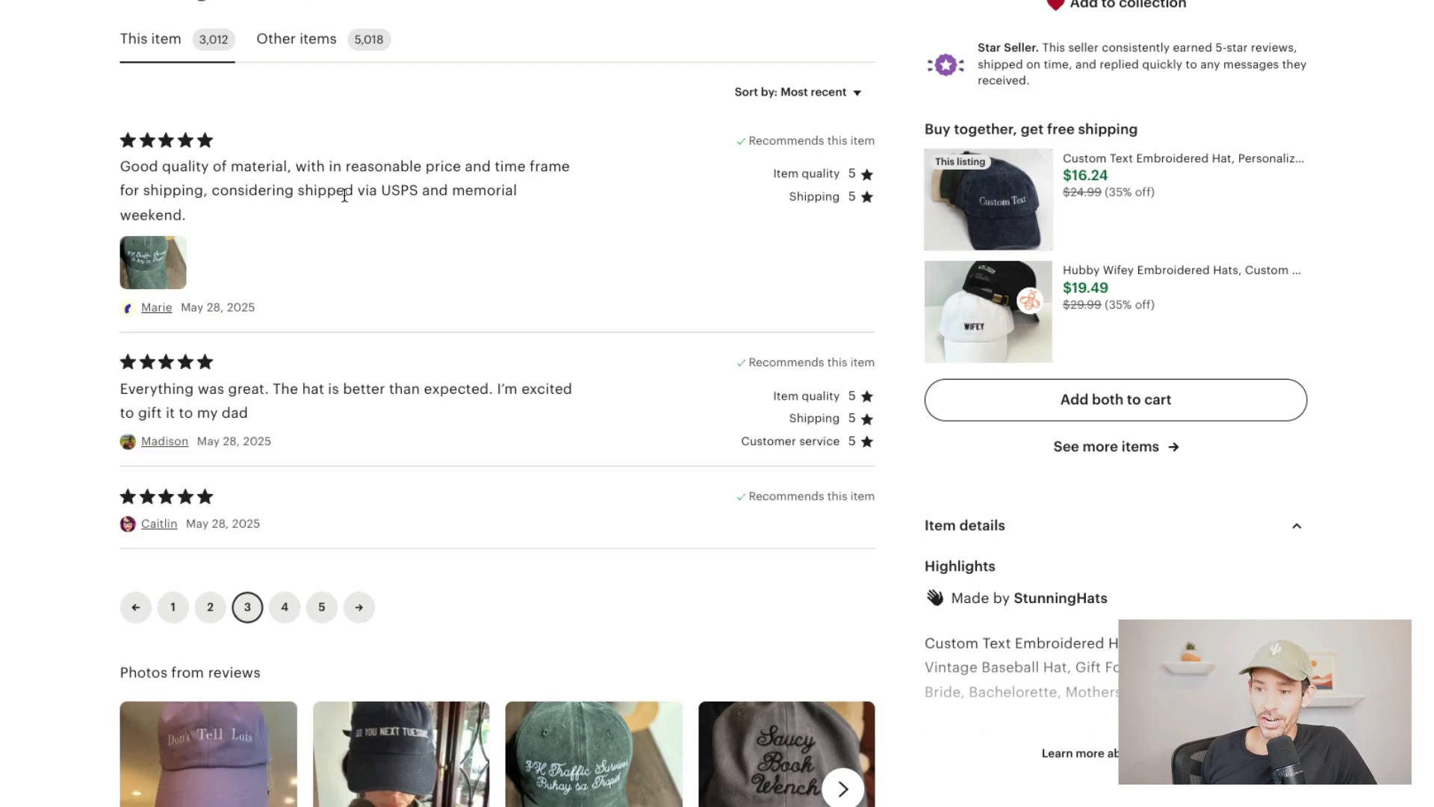
click(286, 607)
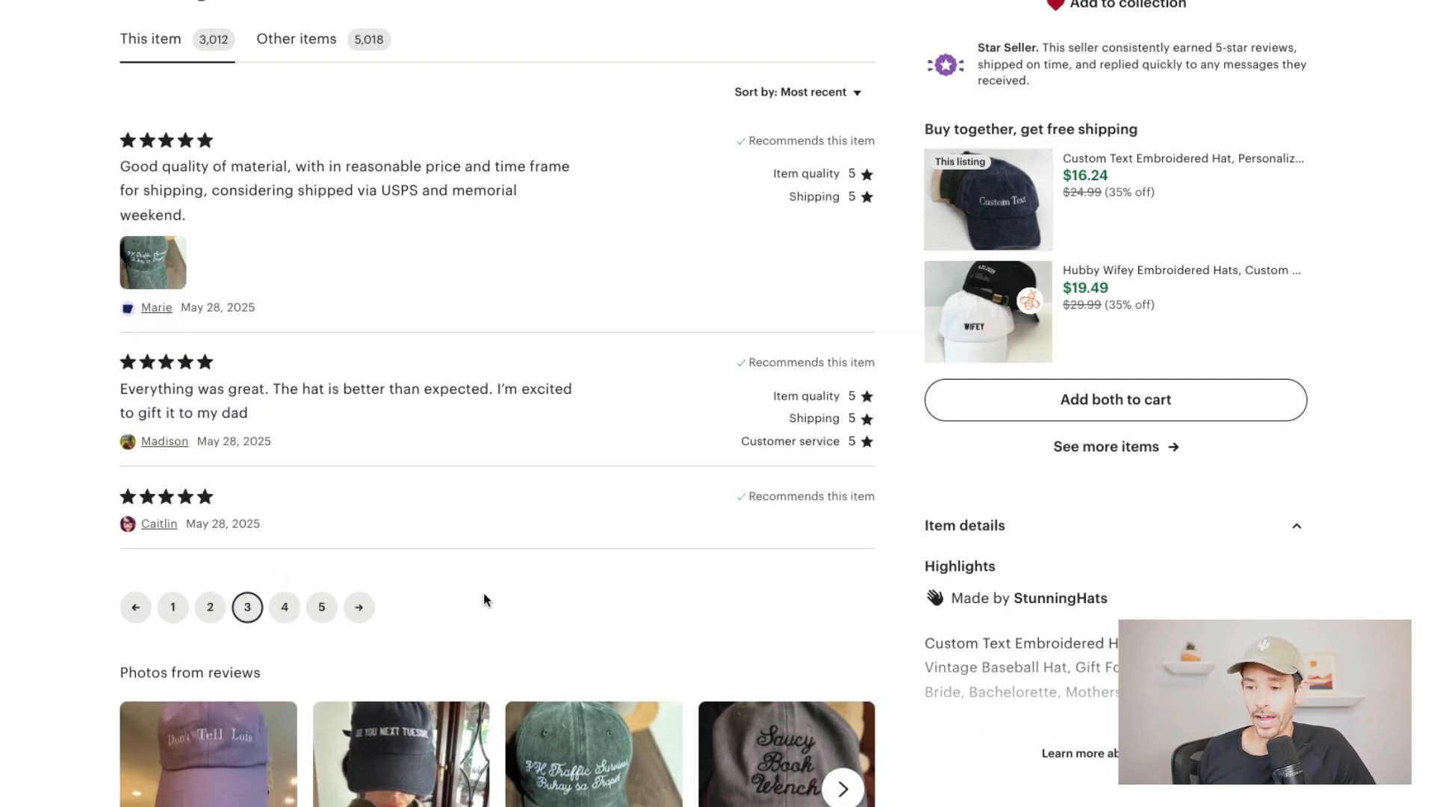
scroll(523, 597, up, 2)
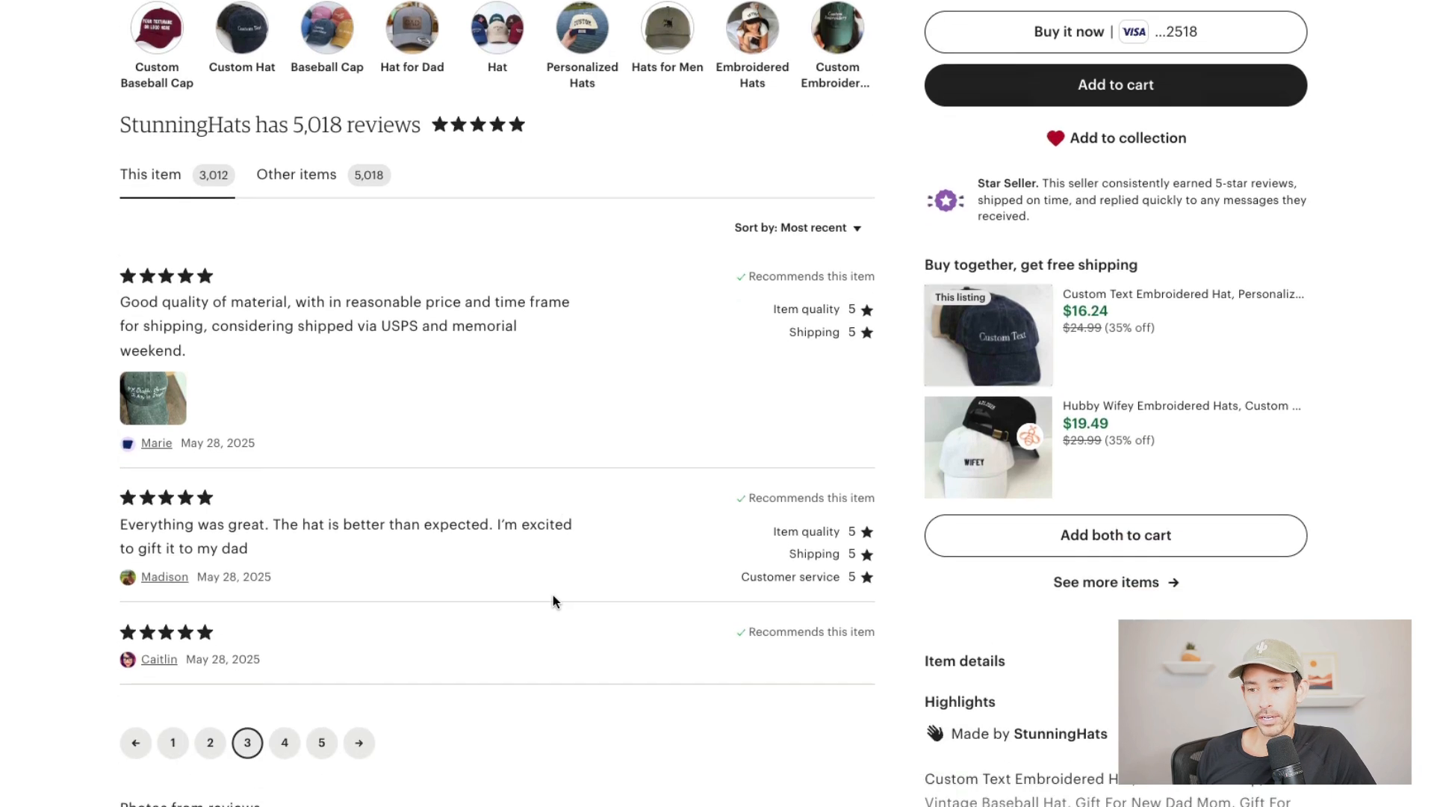
- Browse the customer photos from reviews to see which custom texts buyers ordered
scroll(557, 598, down, 6)
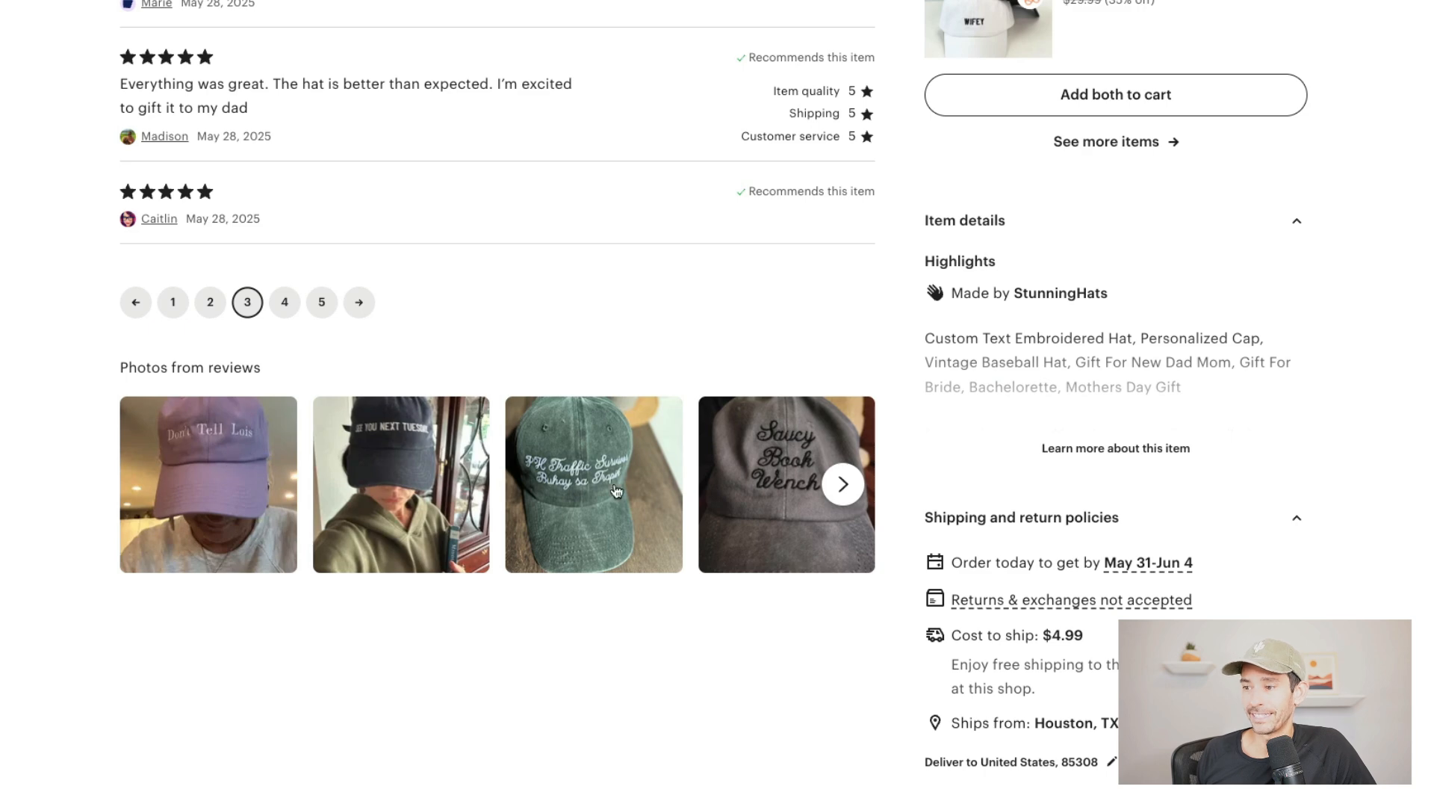
click(843, 484)
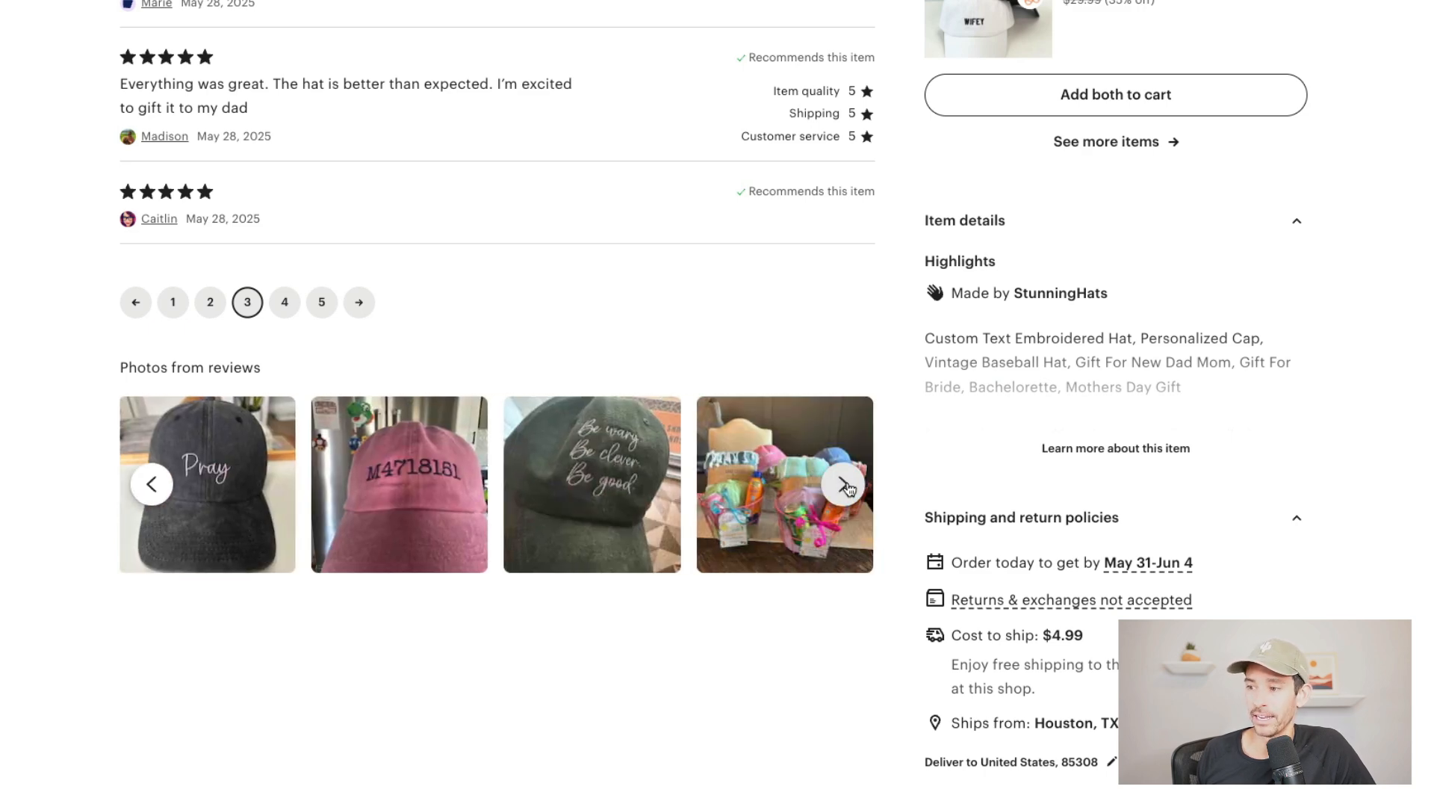
click(844, 484)
click(843, 484)
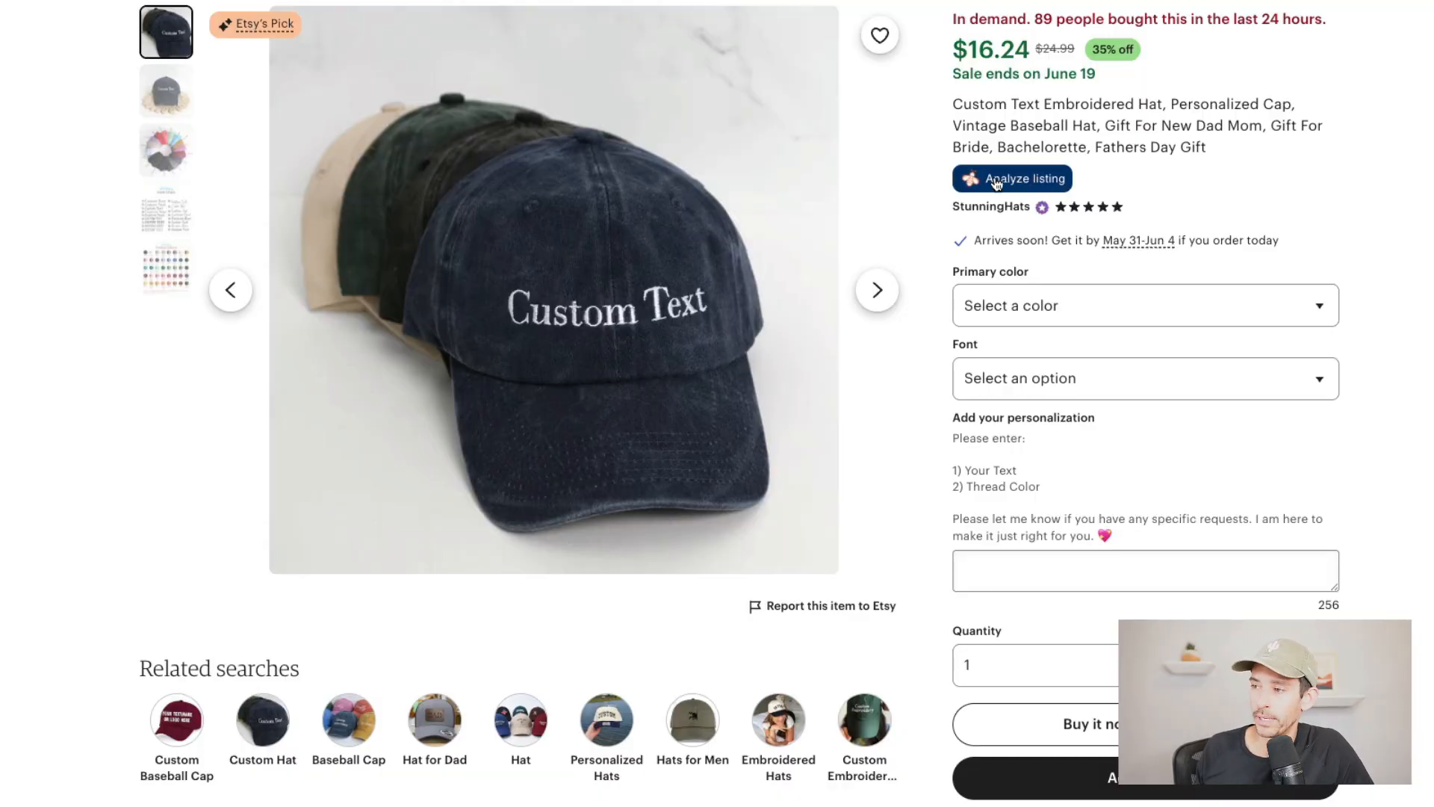
- Analyze the hat listing and show its sales trend for the all-time period
click(1016, 196)
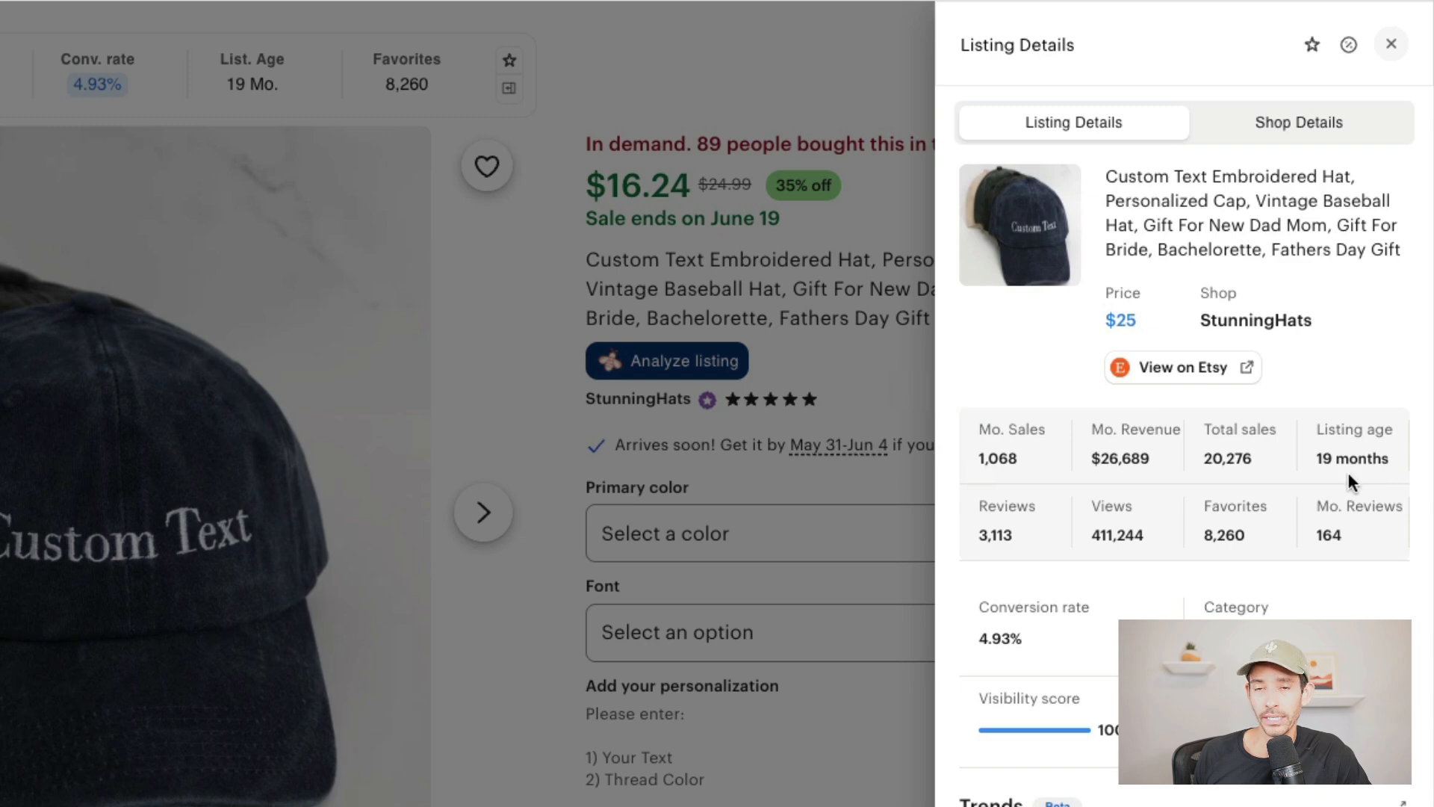
scroll(1361, 471, down, 5)
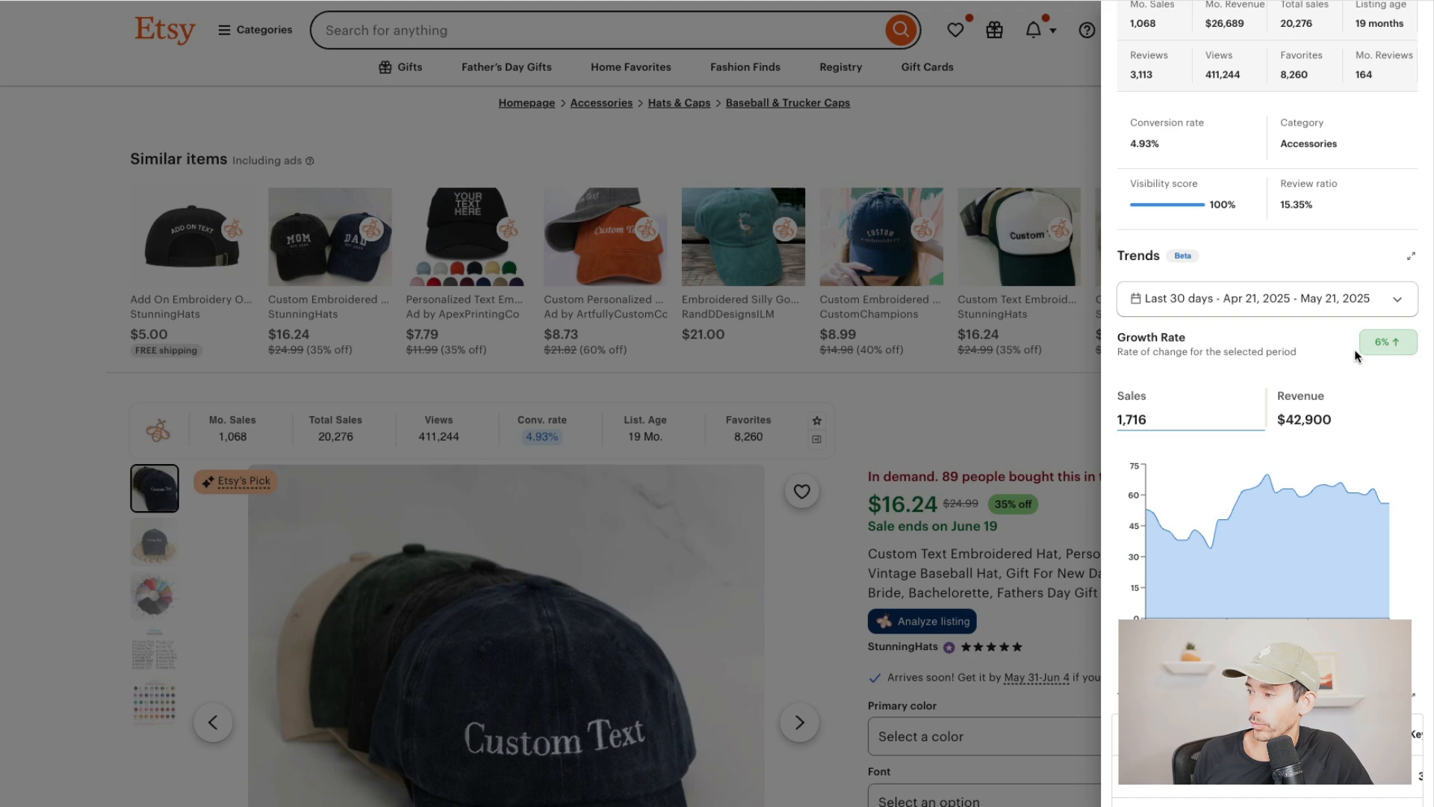
click(1376, 302)
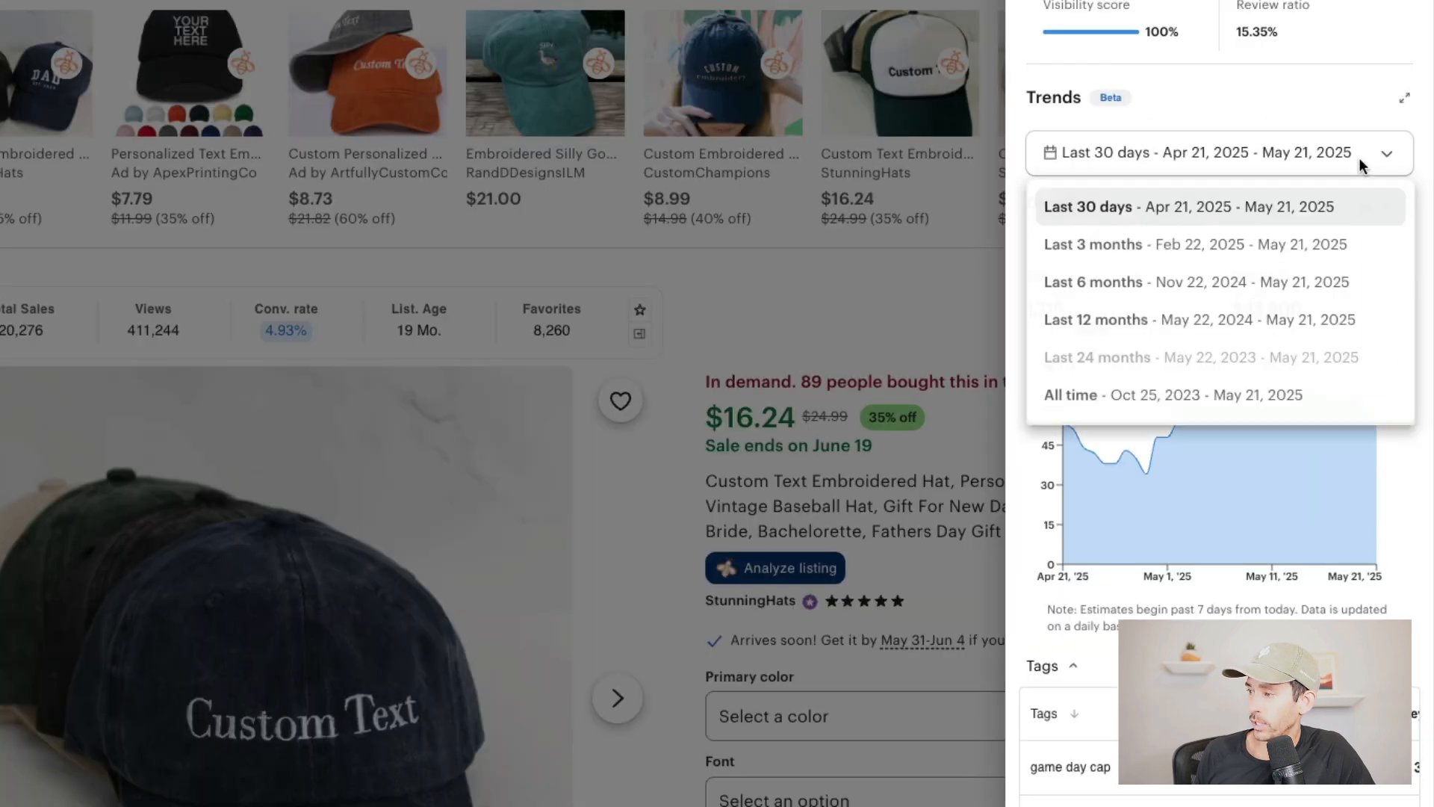
click(1200, 399)
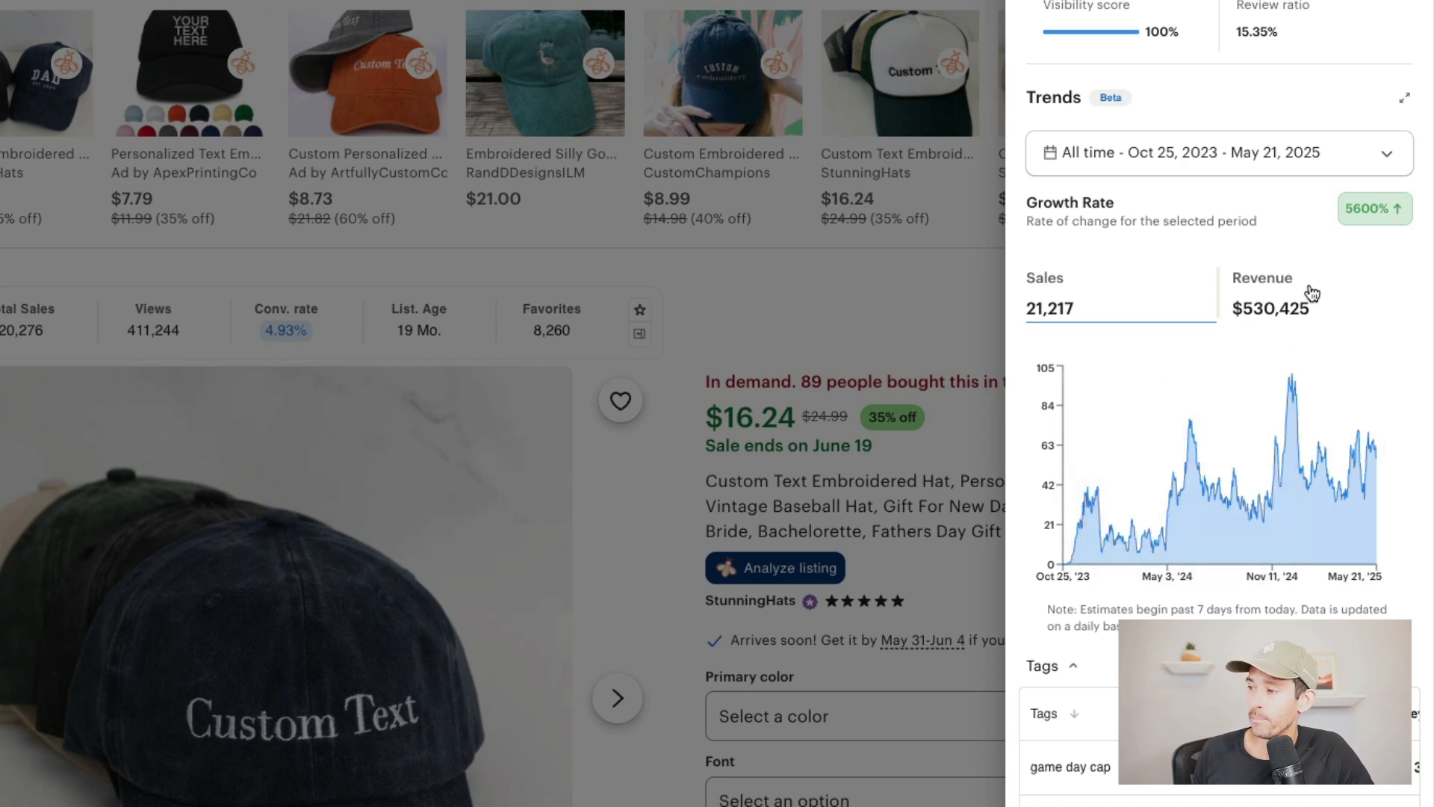
scroll(1324, 312, down, 1)
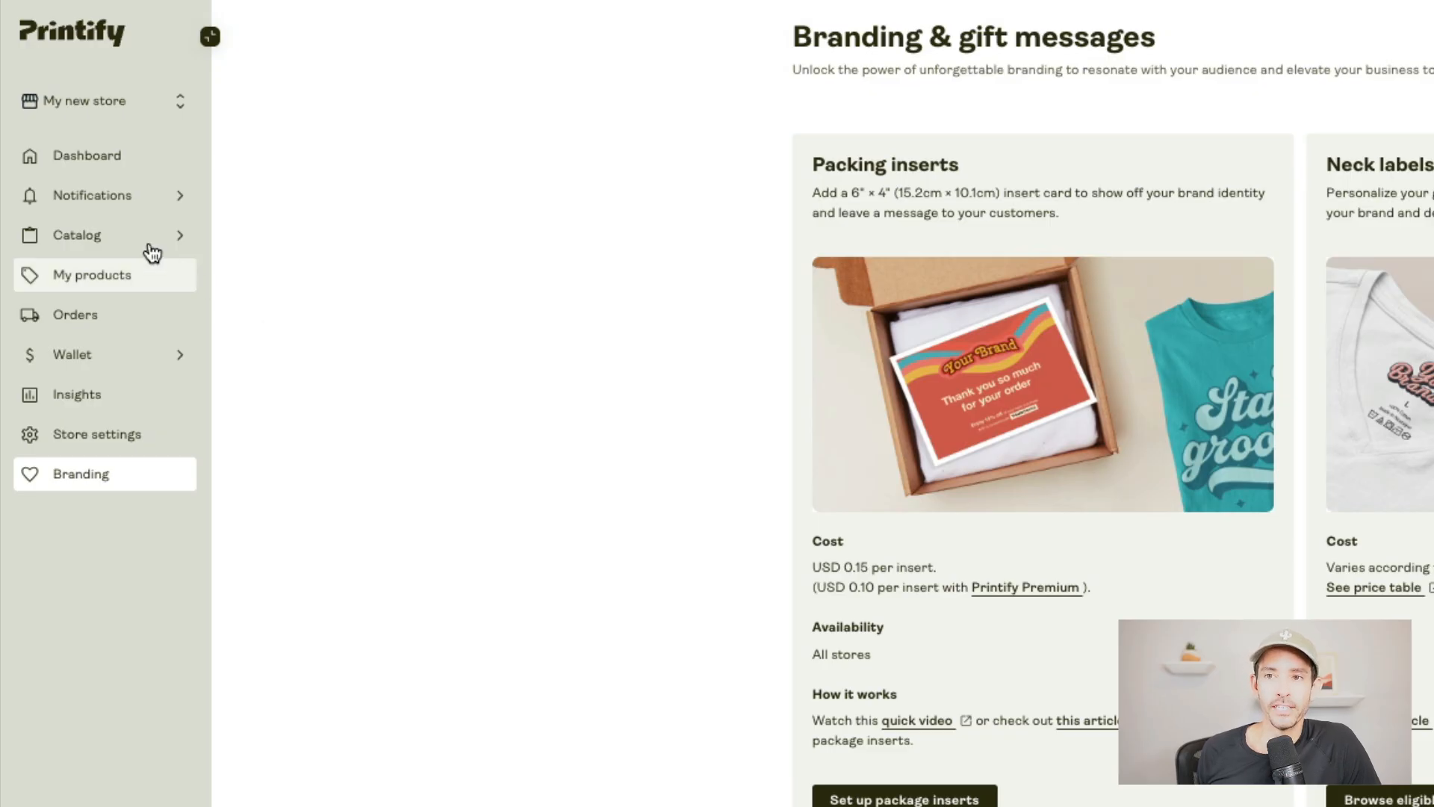
- Open the catalog's Hats category under Accessories and look through the available hats
click(116, 243)
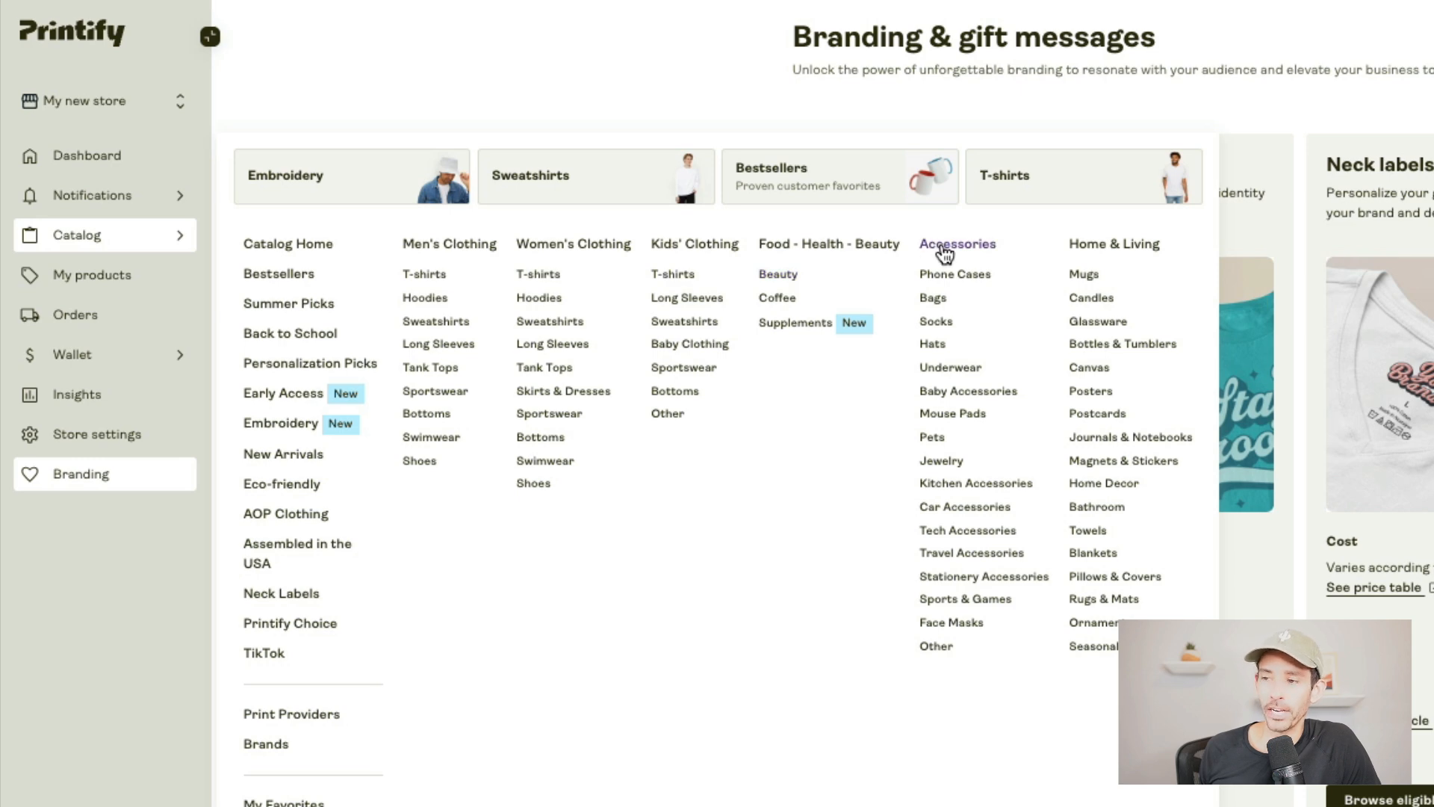
click(932, 344)
scroll(850, 404, down, 5)
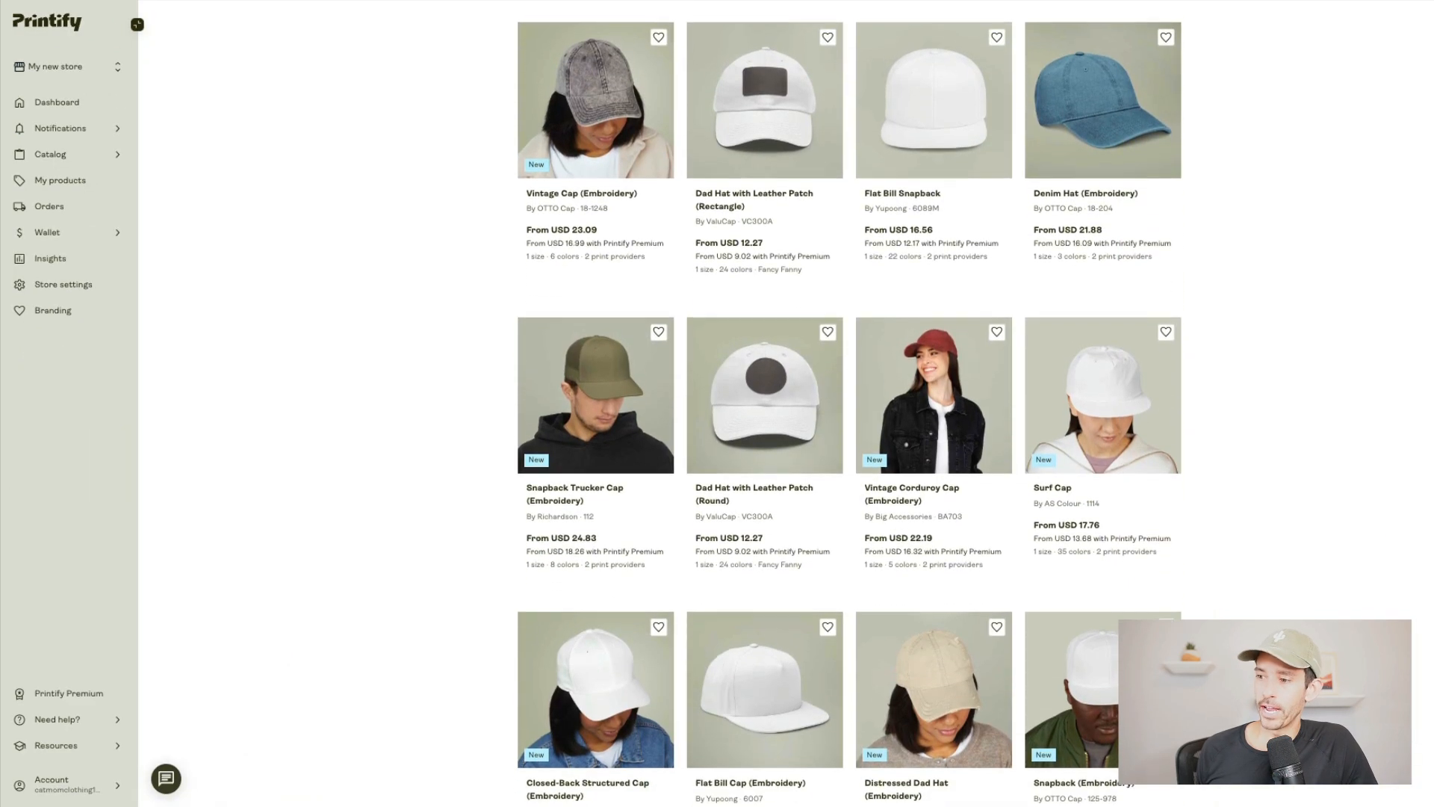
scroll(850, 403, down, 13)
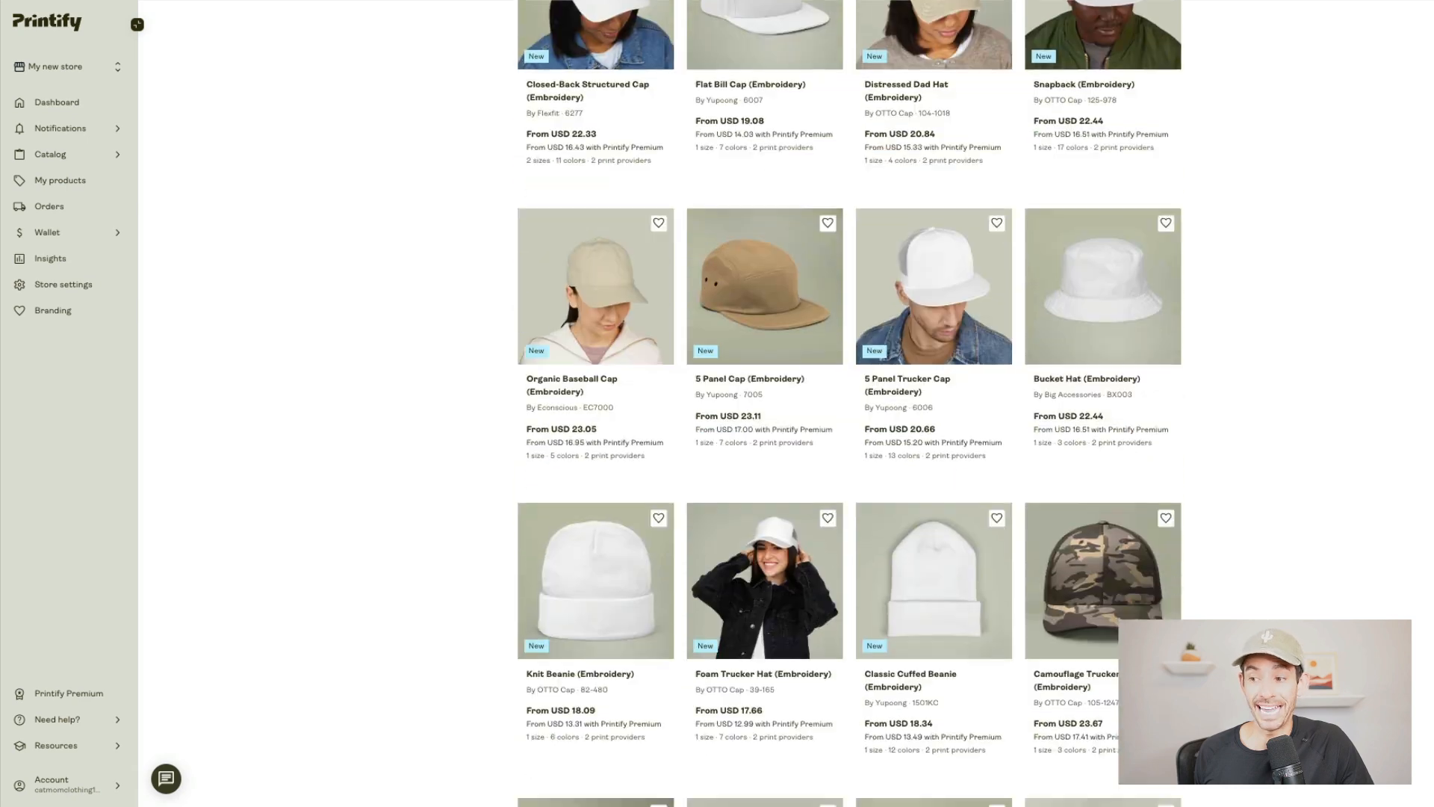
scroll(850, 403, up, 15)
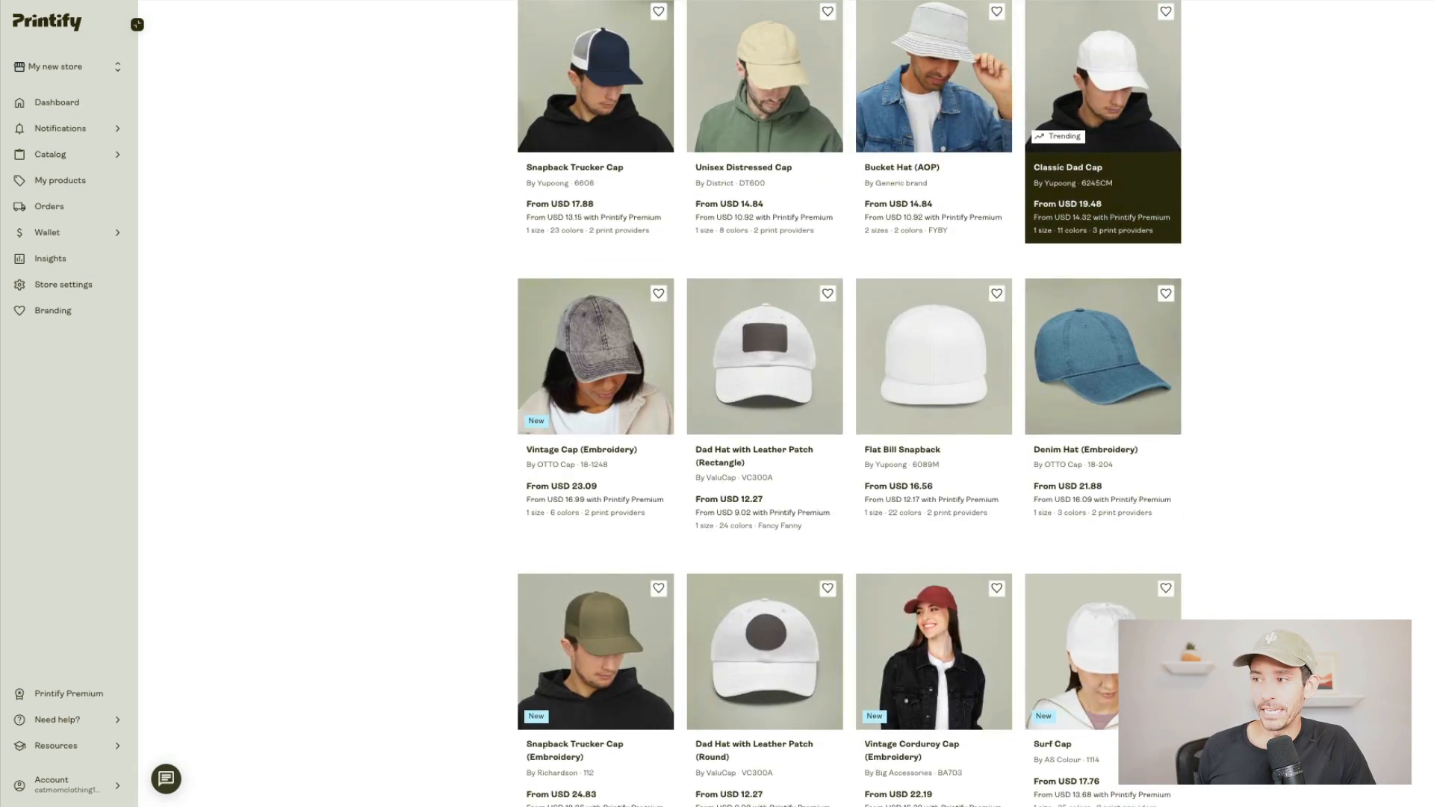
scroll(850, 403, down, 1)
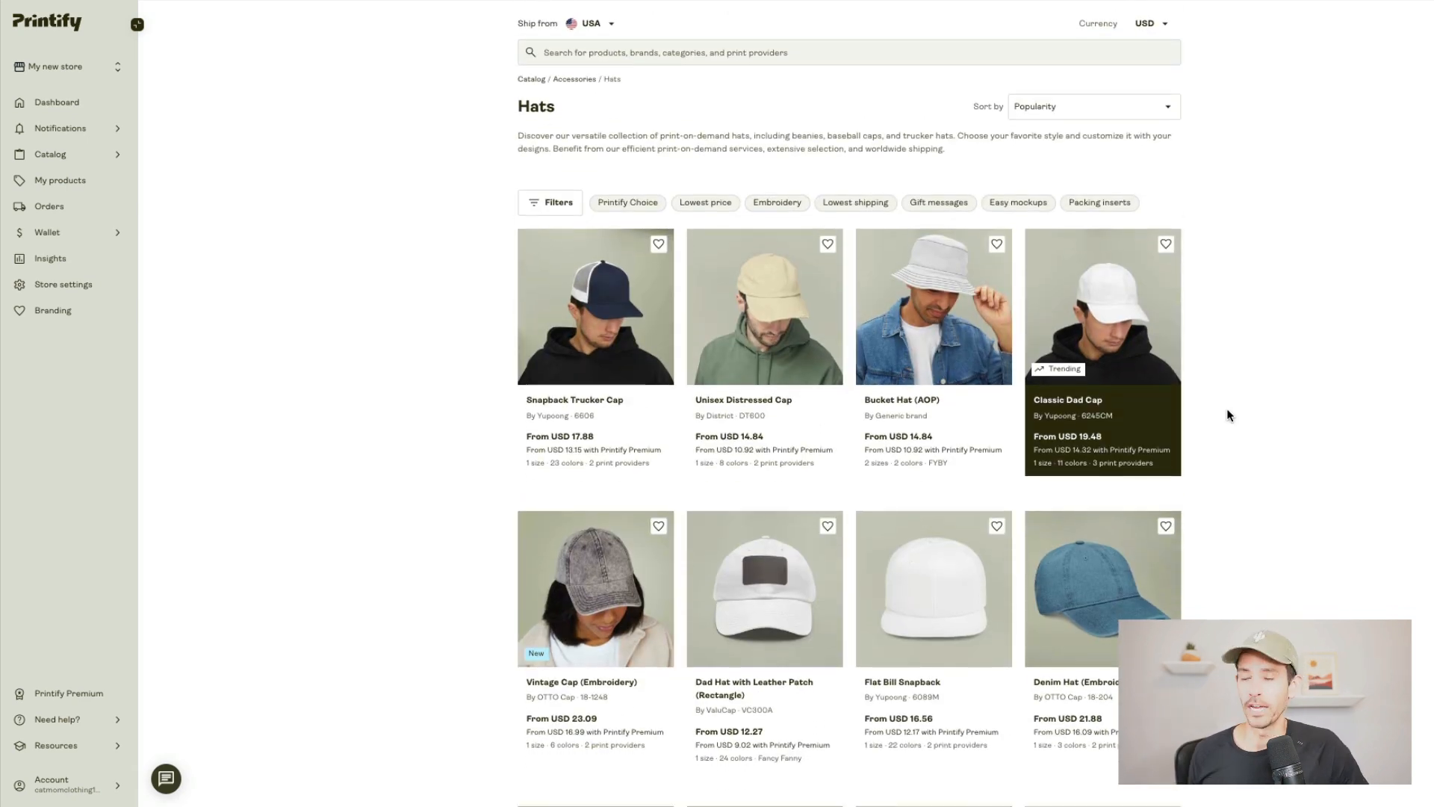
- Open the Classic Dad Cap, switch fulfillment to manual choice and start designing with the provider Fulfill Engine
click(1092, 331)
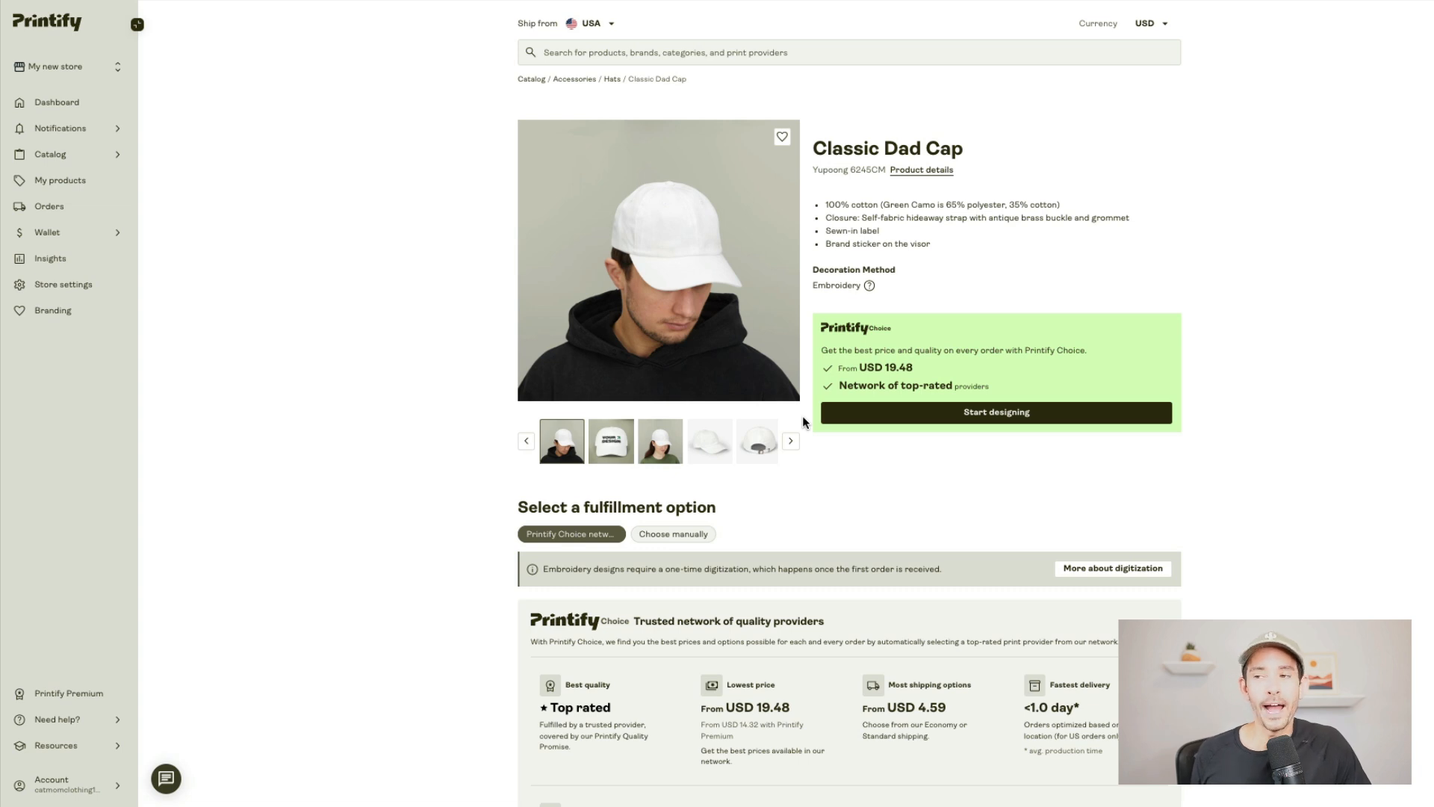
scroll(803, 420, down, 1)
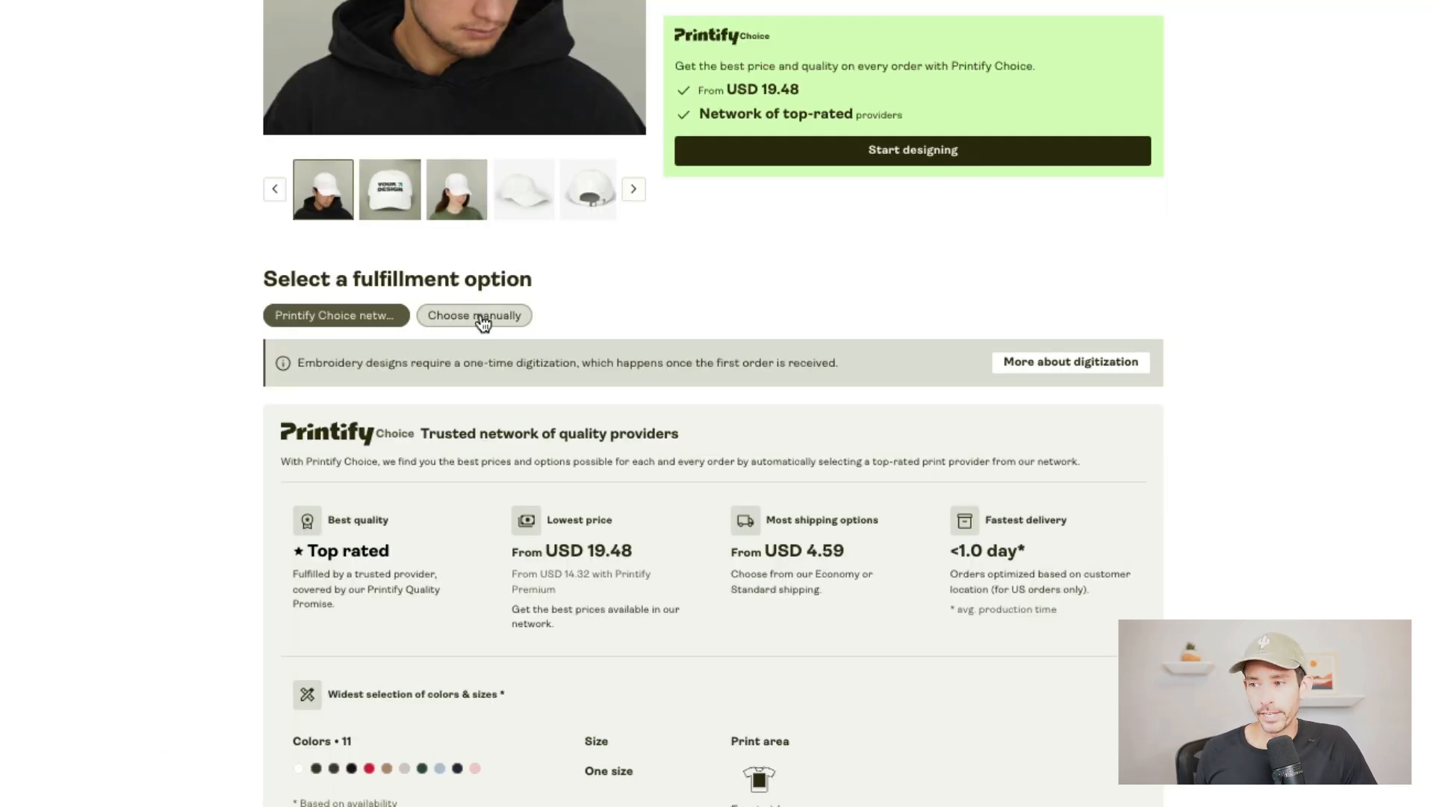
click(482, 318)
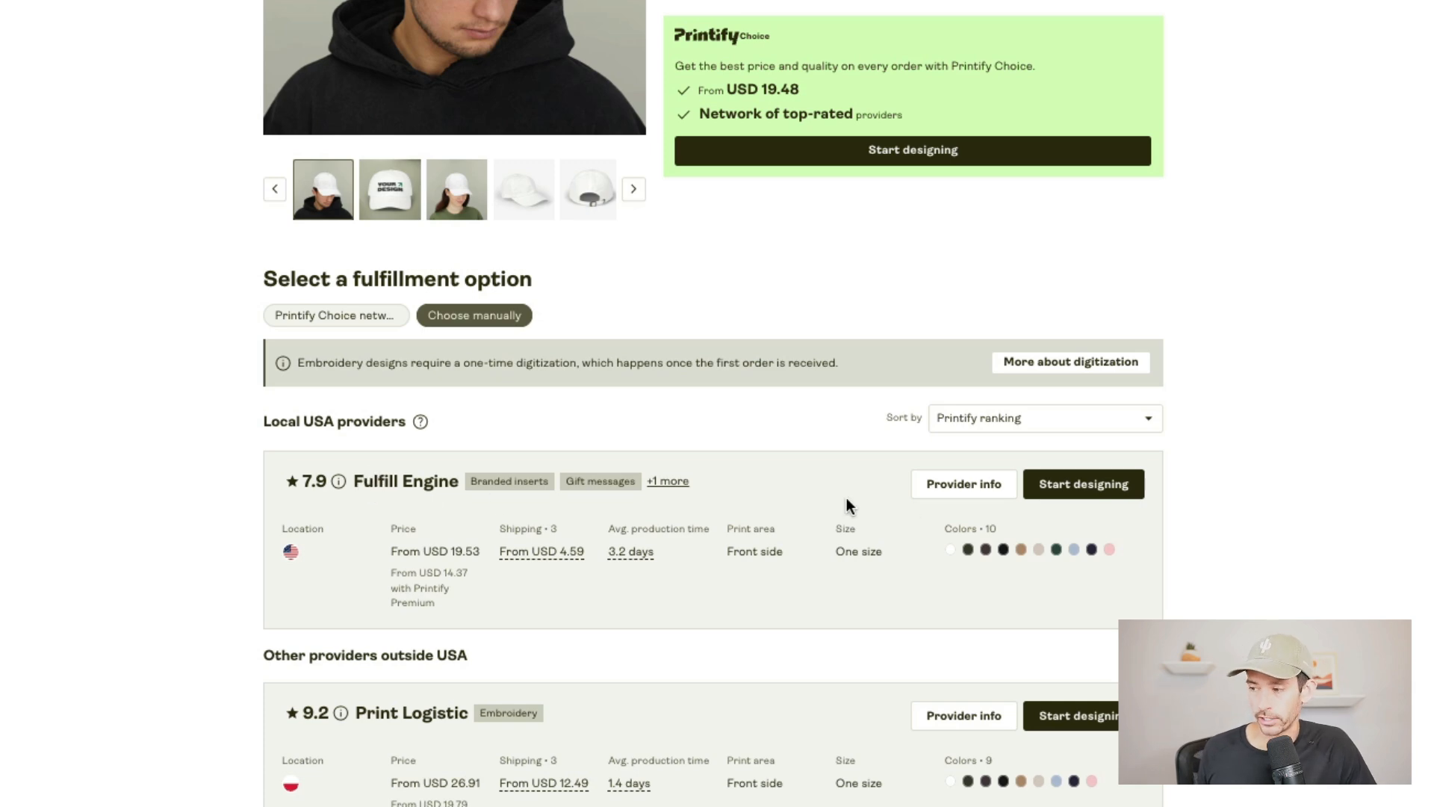
click(1043, 494)
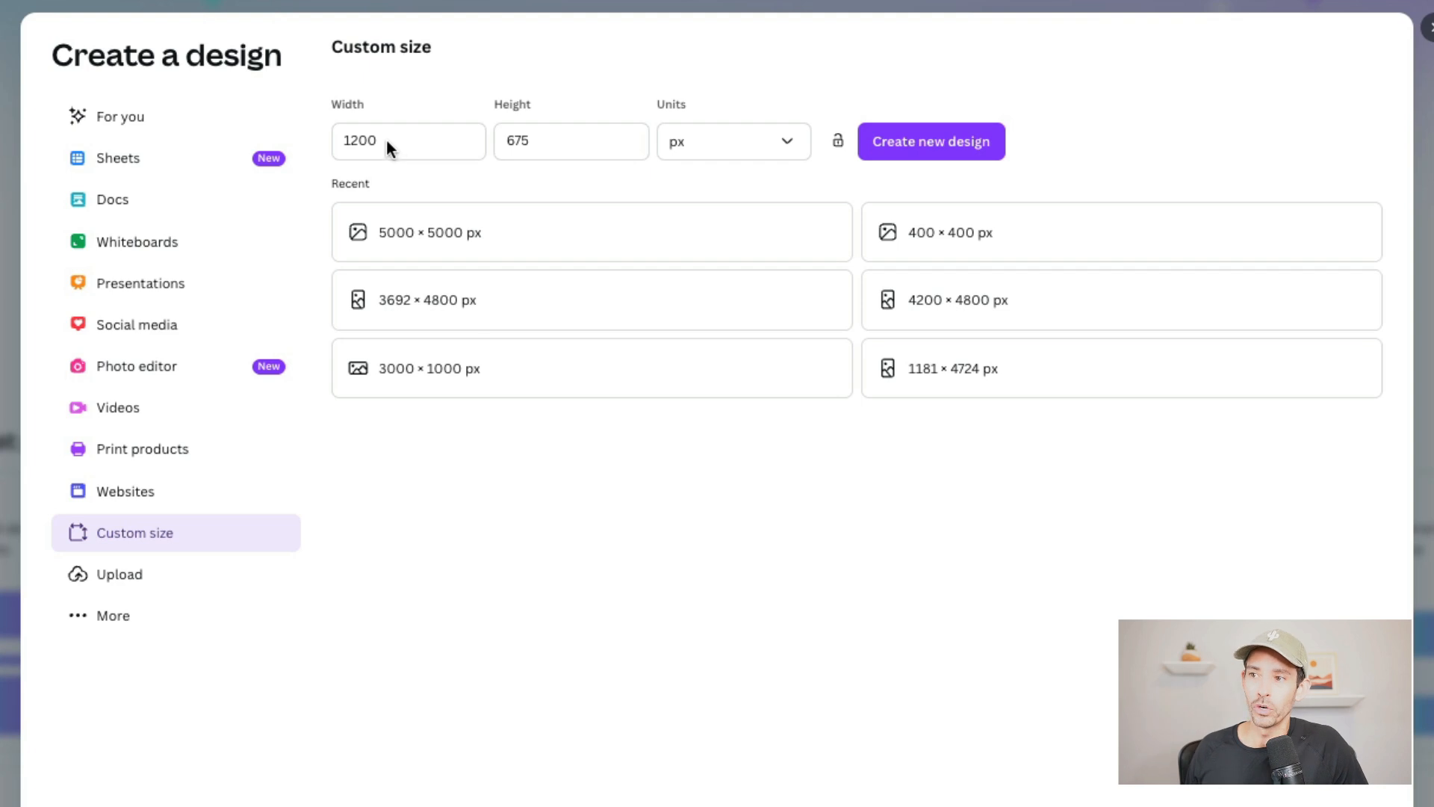
- Create the 1200 × 675 px custom-size design and make its page background black
click(905, 141)
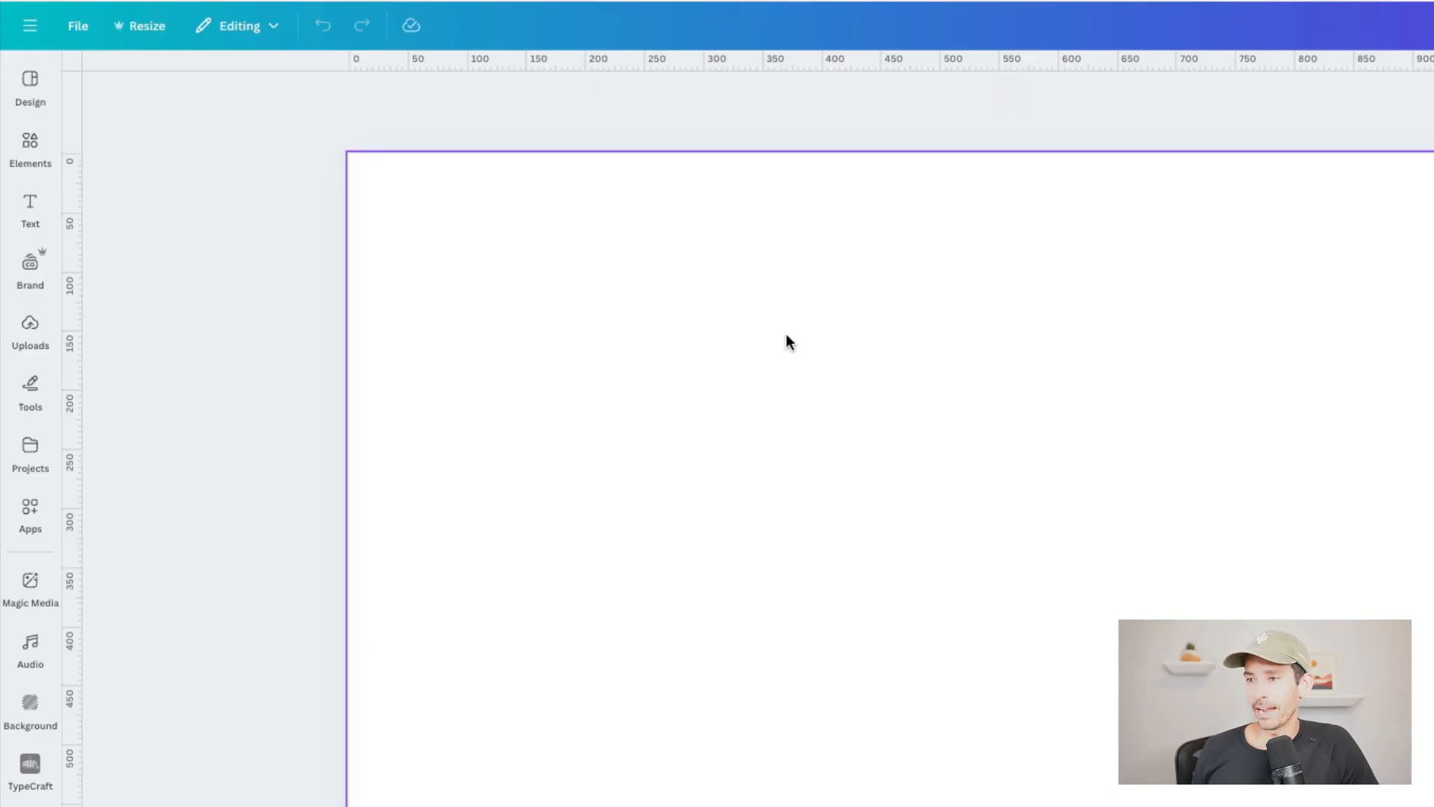
click(787, 335)
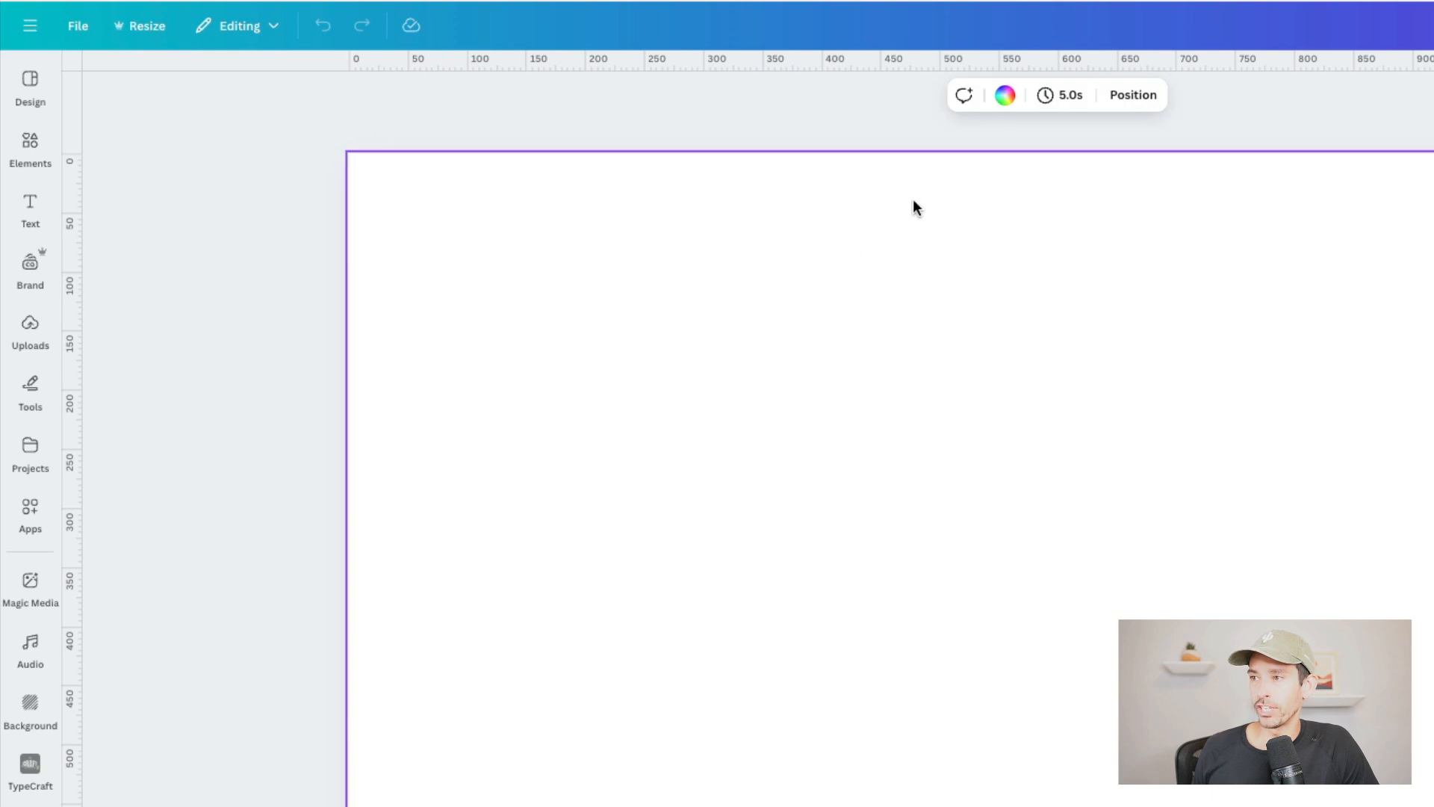
click(1006, 96)
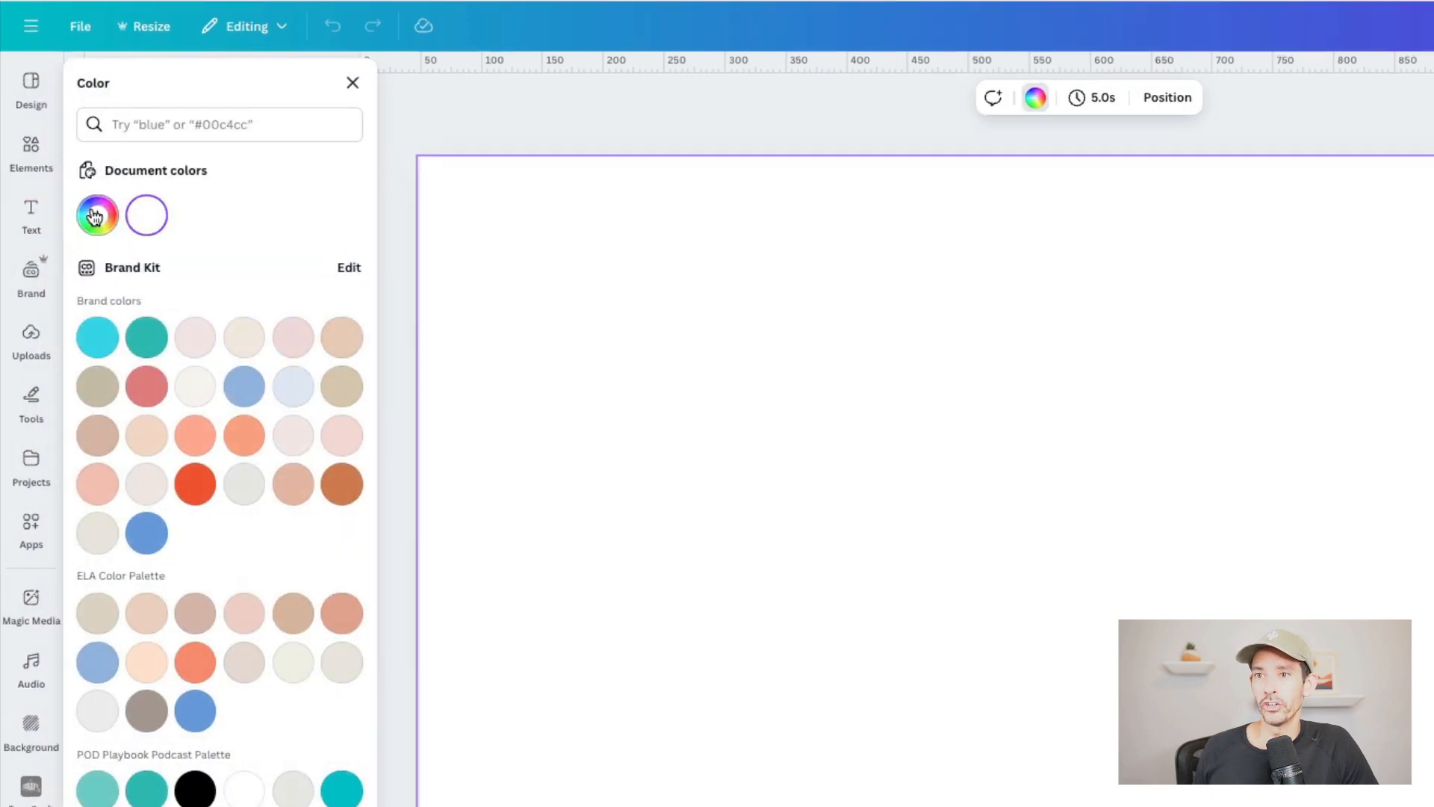
click(94, 210)
drag(99, 312, 82, 400)
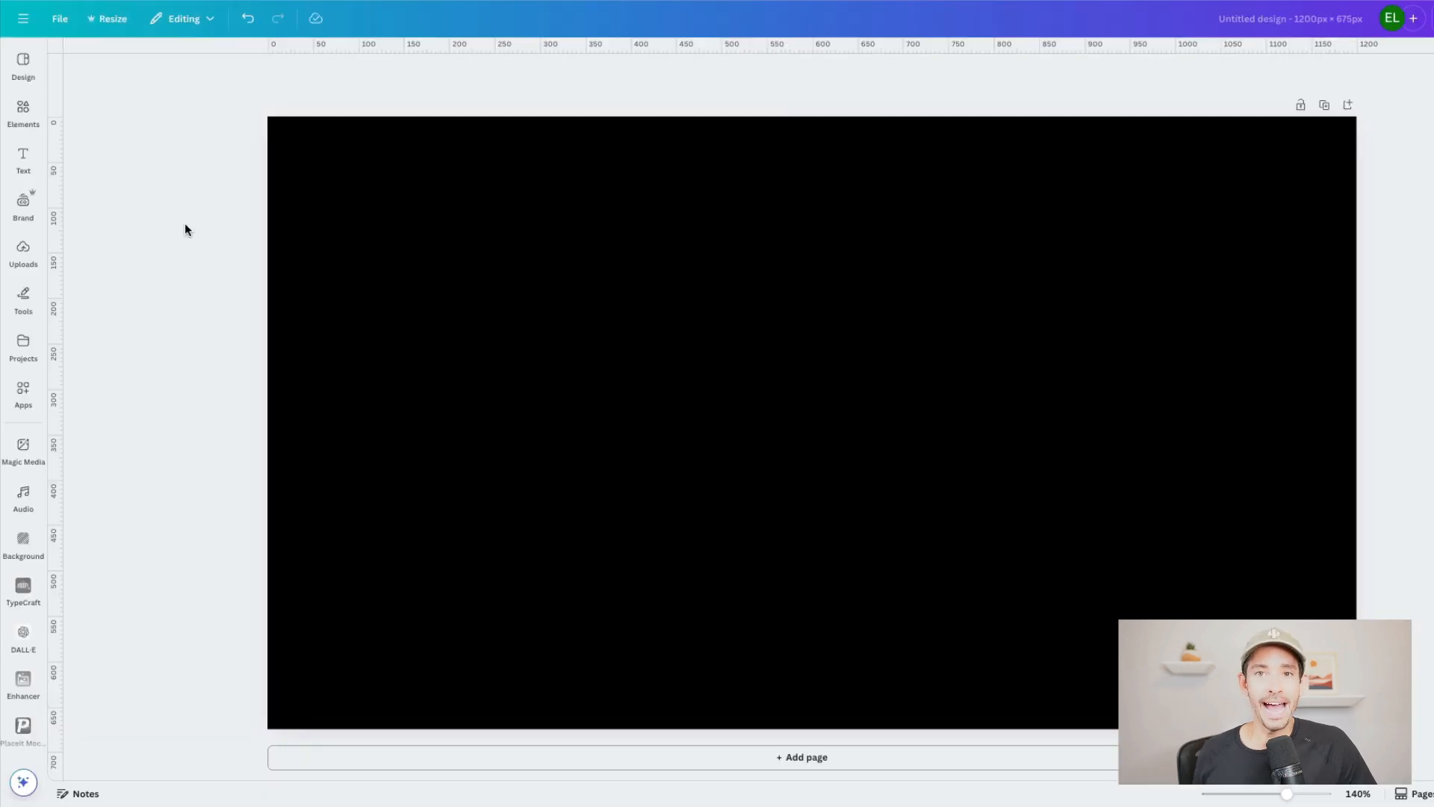
- Add a text box reading "I wet my plants" to the black page
click(31, 171)
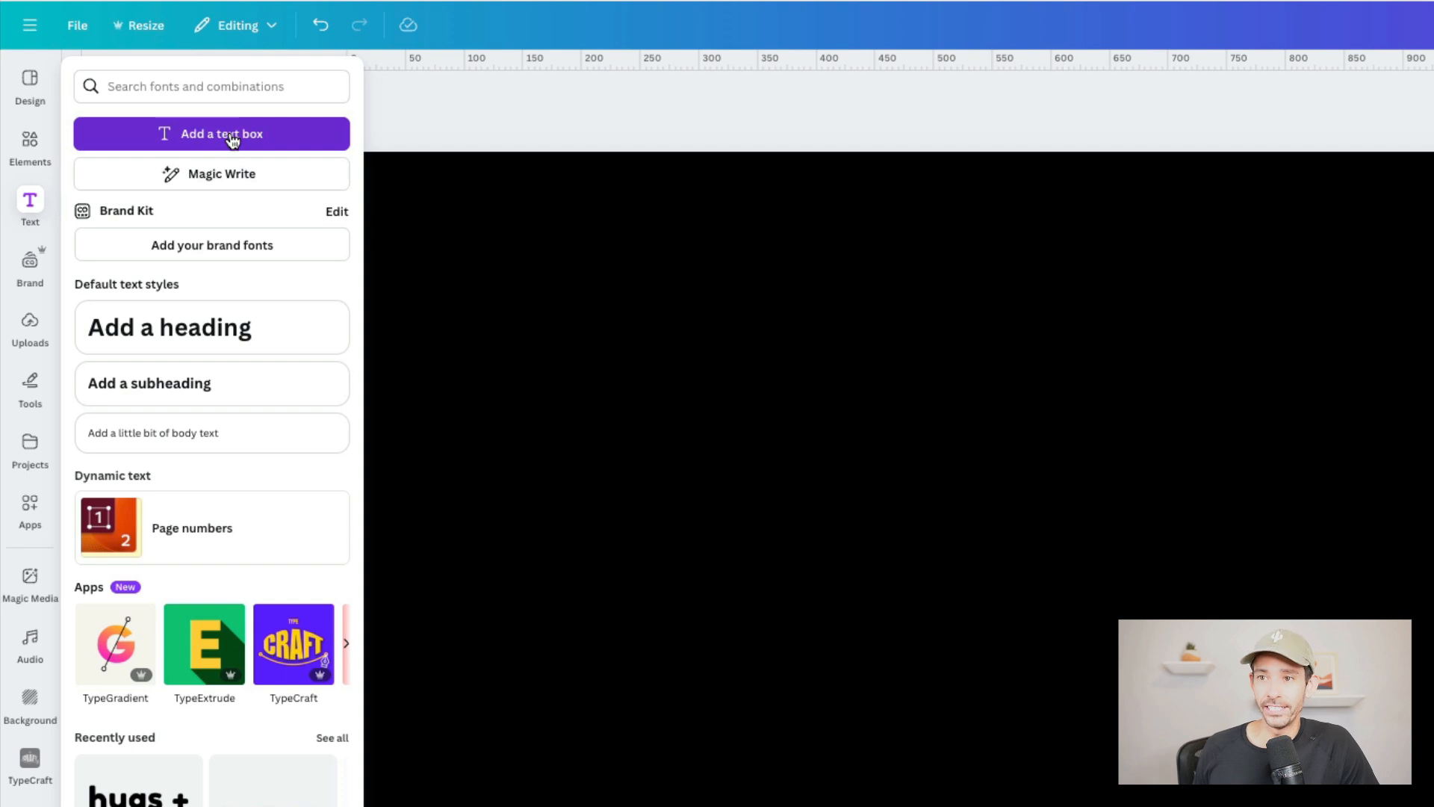
click(232, 137)
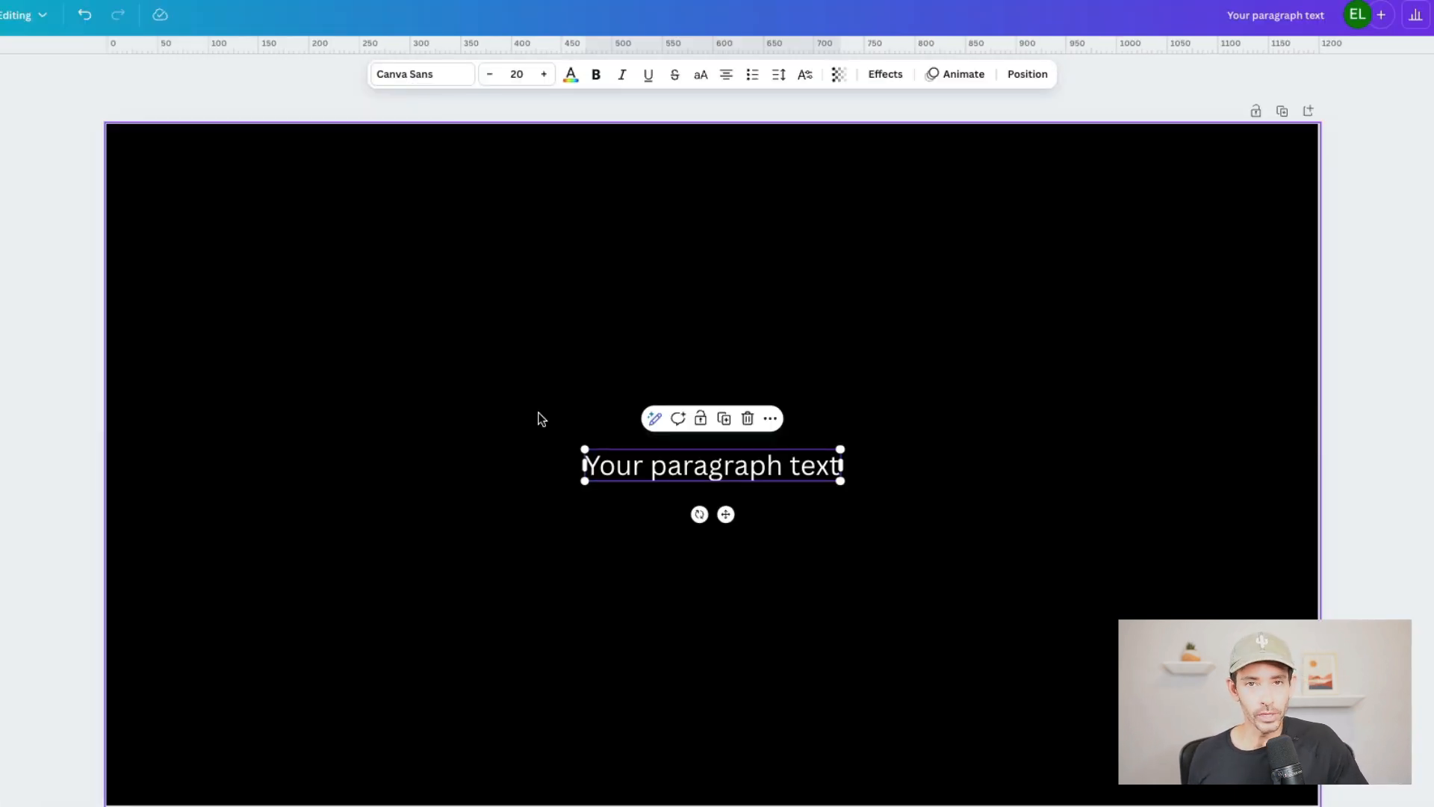
double_click(690, 467)
text(I wet my plants)
key(Escape)
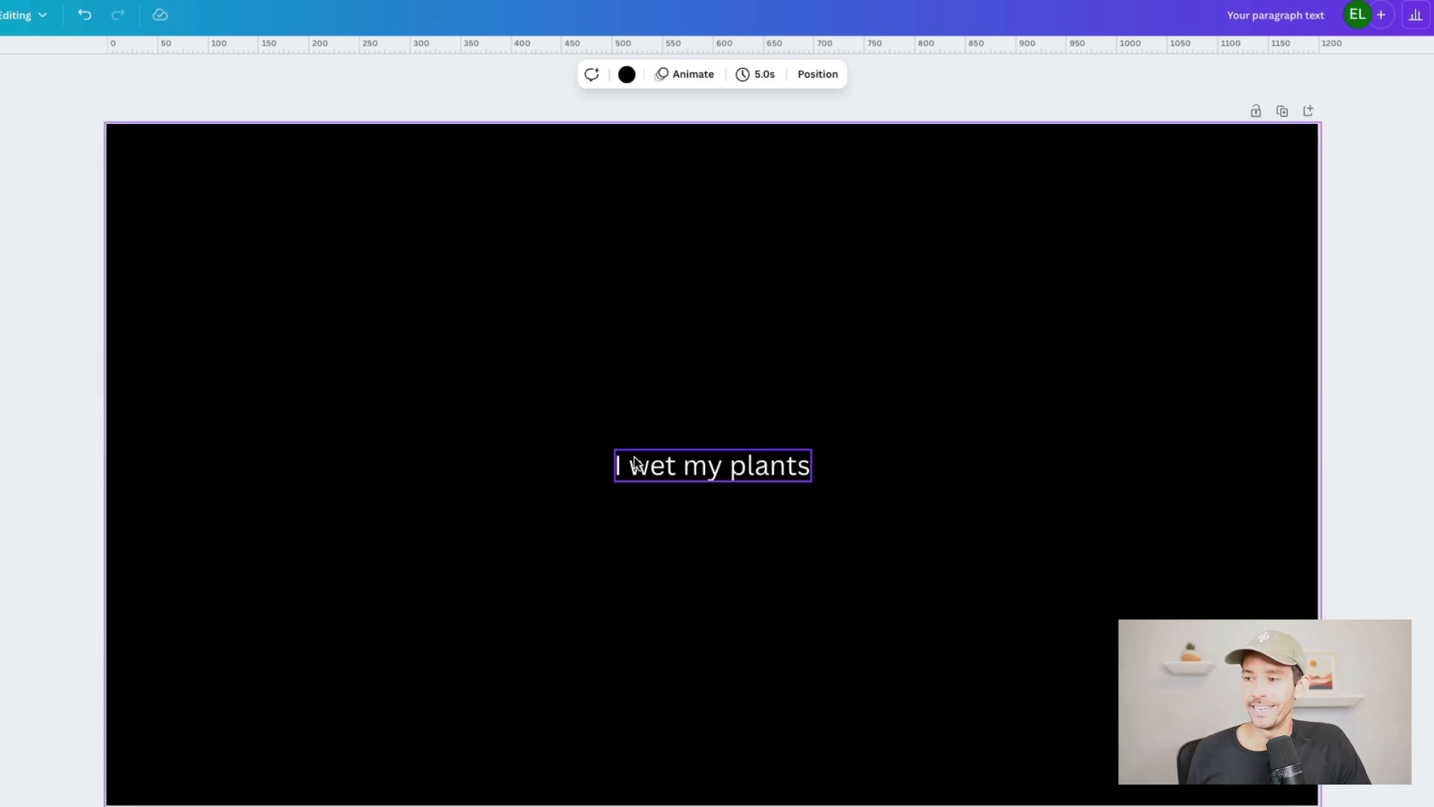
- Change the font of the "I wet my plants" text to Another Typewriter Regular
click(641, 471)
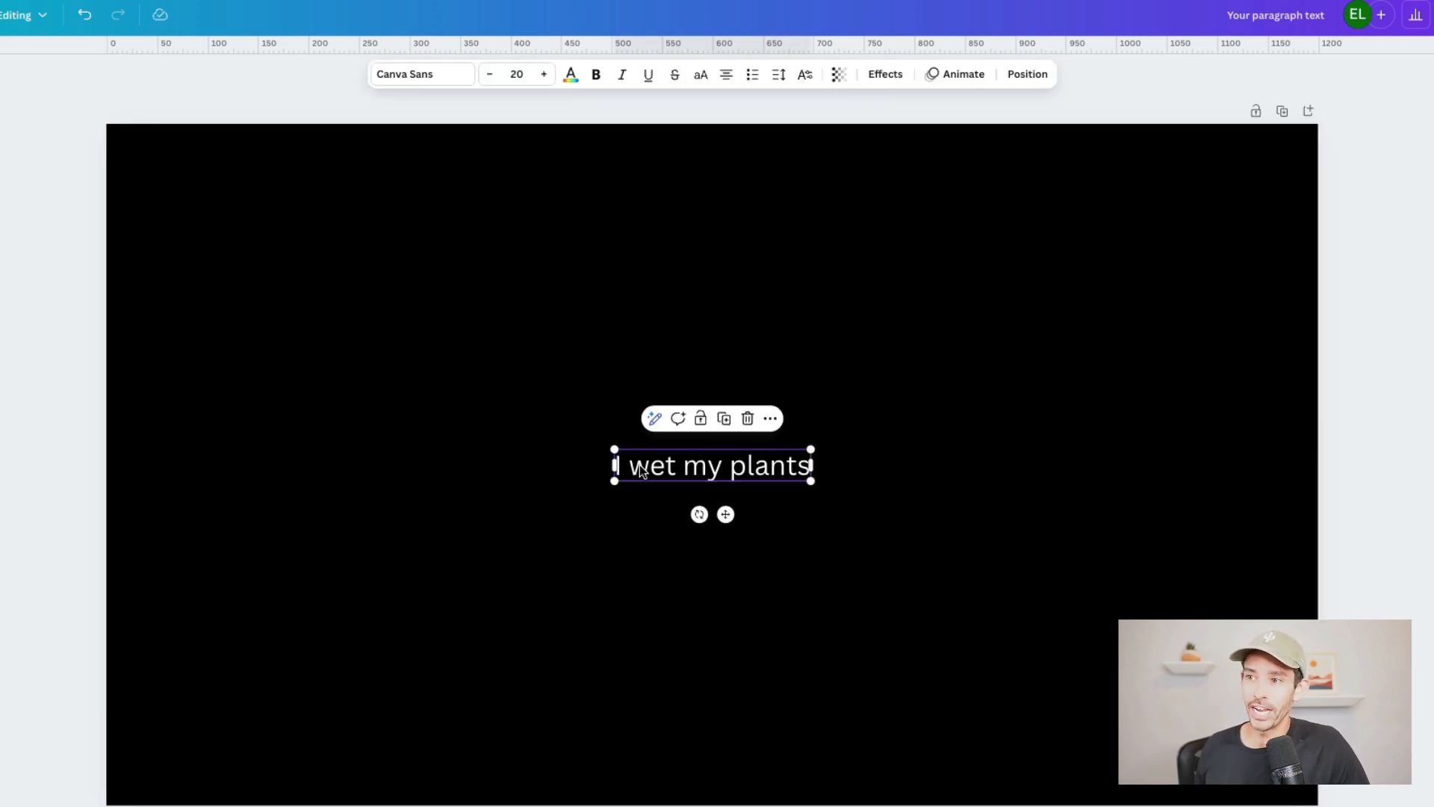
click(404, 74)
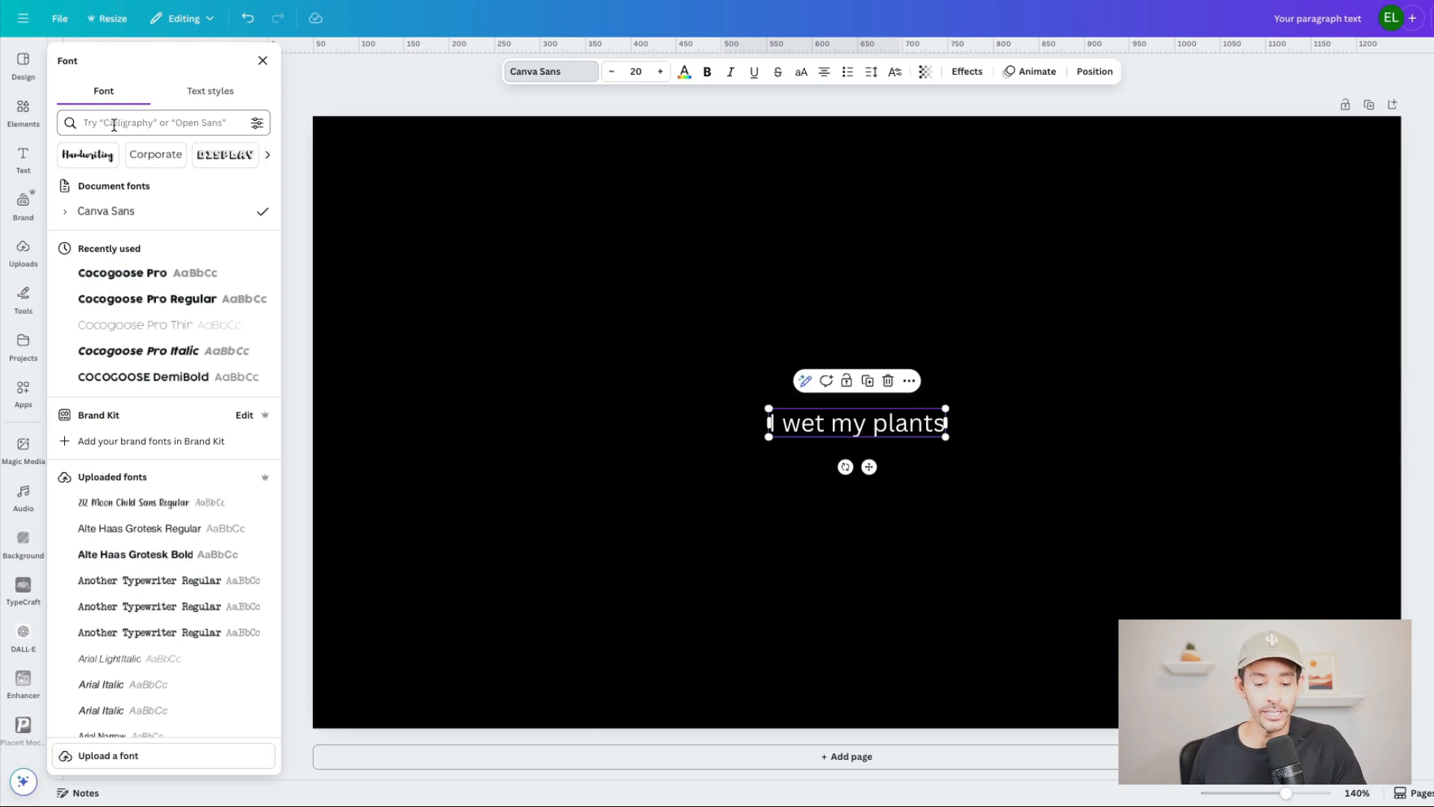
click(113, 126)
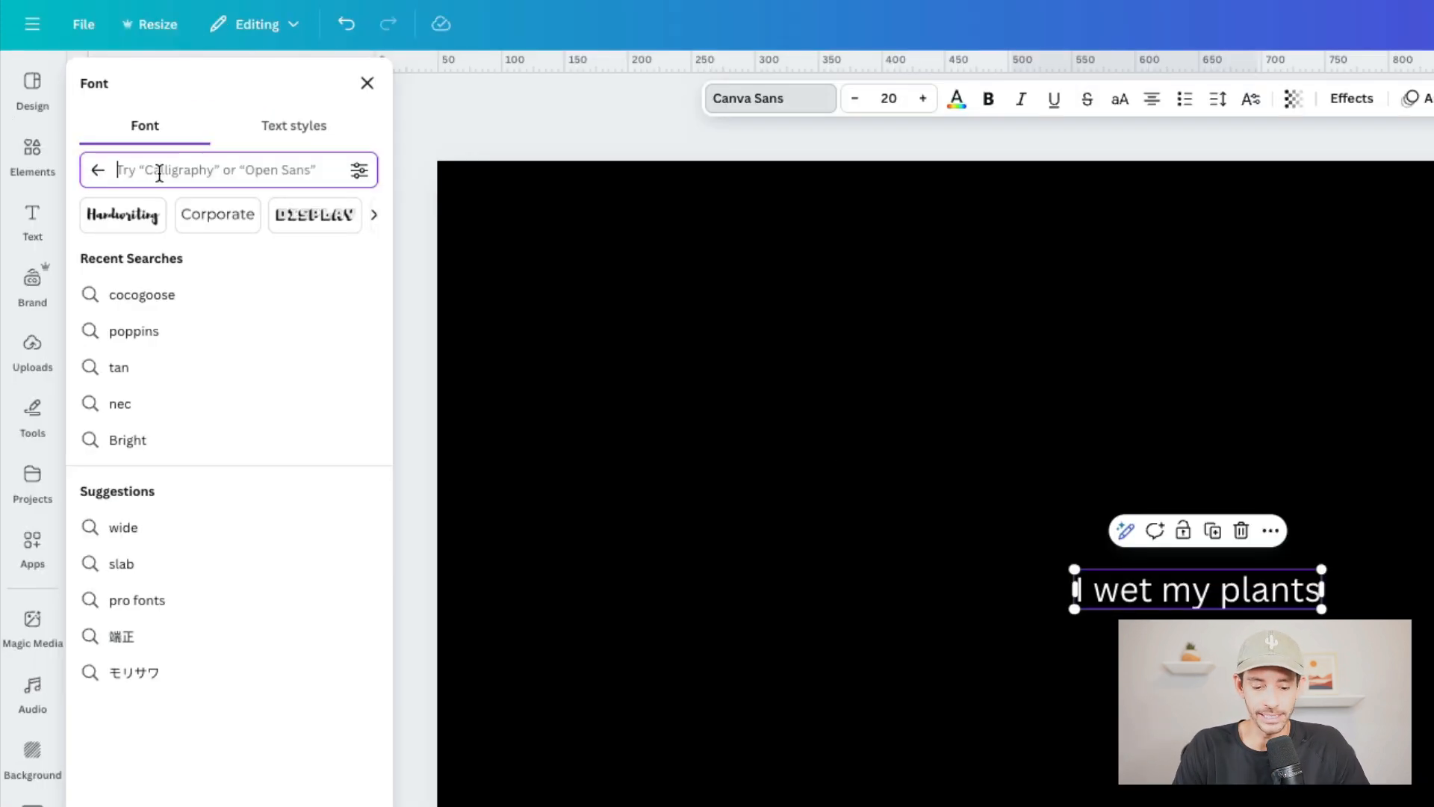
text(another)
key(Return)
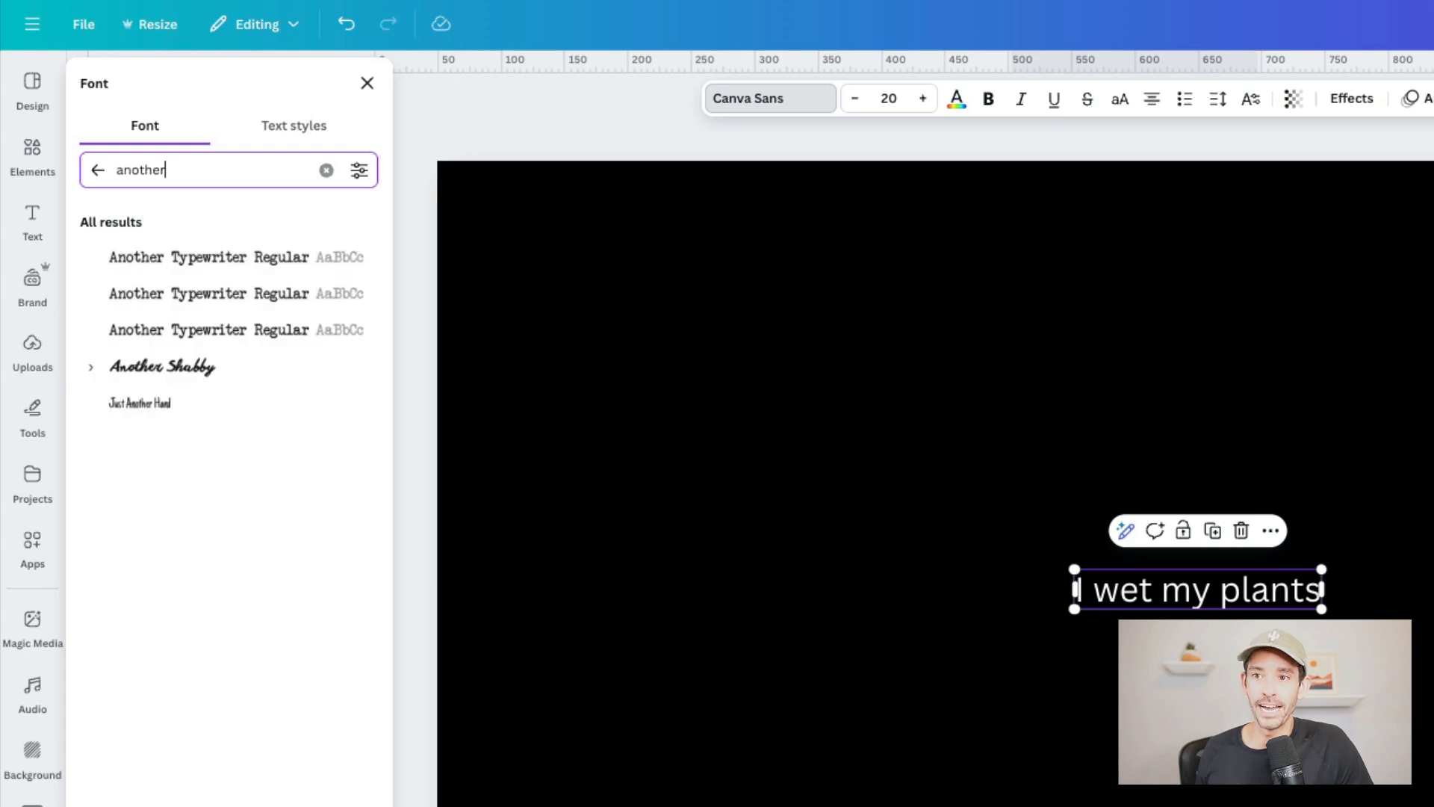
click(250, 262)
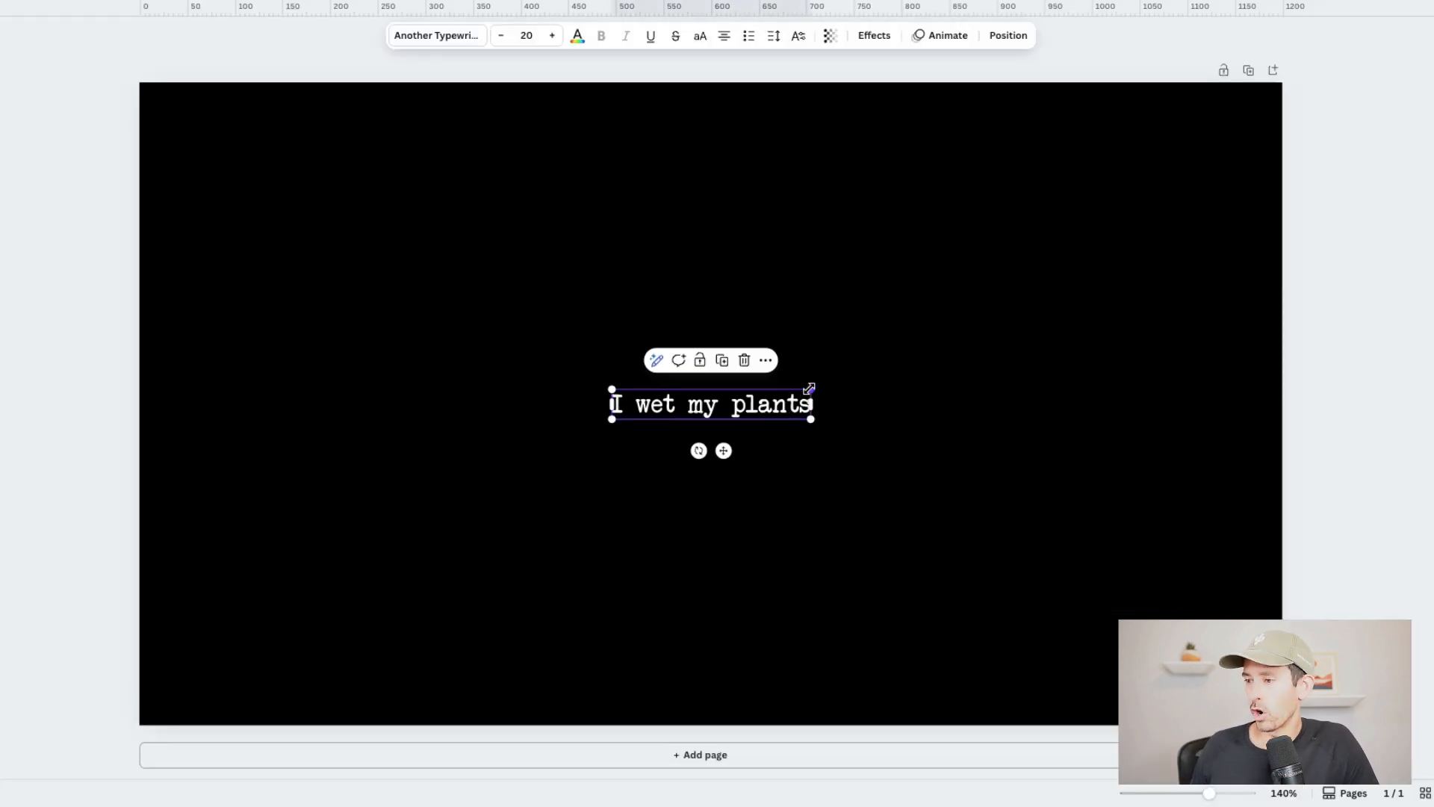
- Enlarge the text to font size 114 so it spans the page width, and center it on the page
drag(809, 388, 1270, 231)
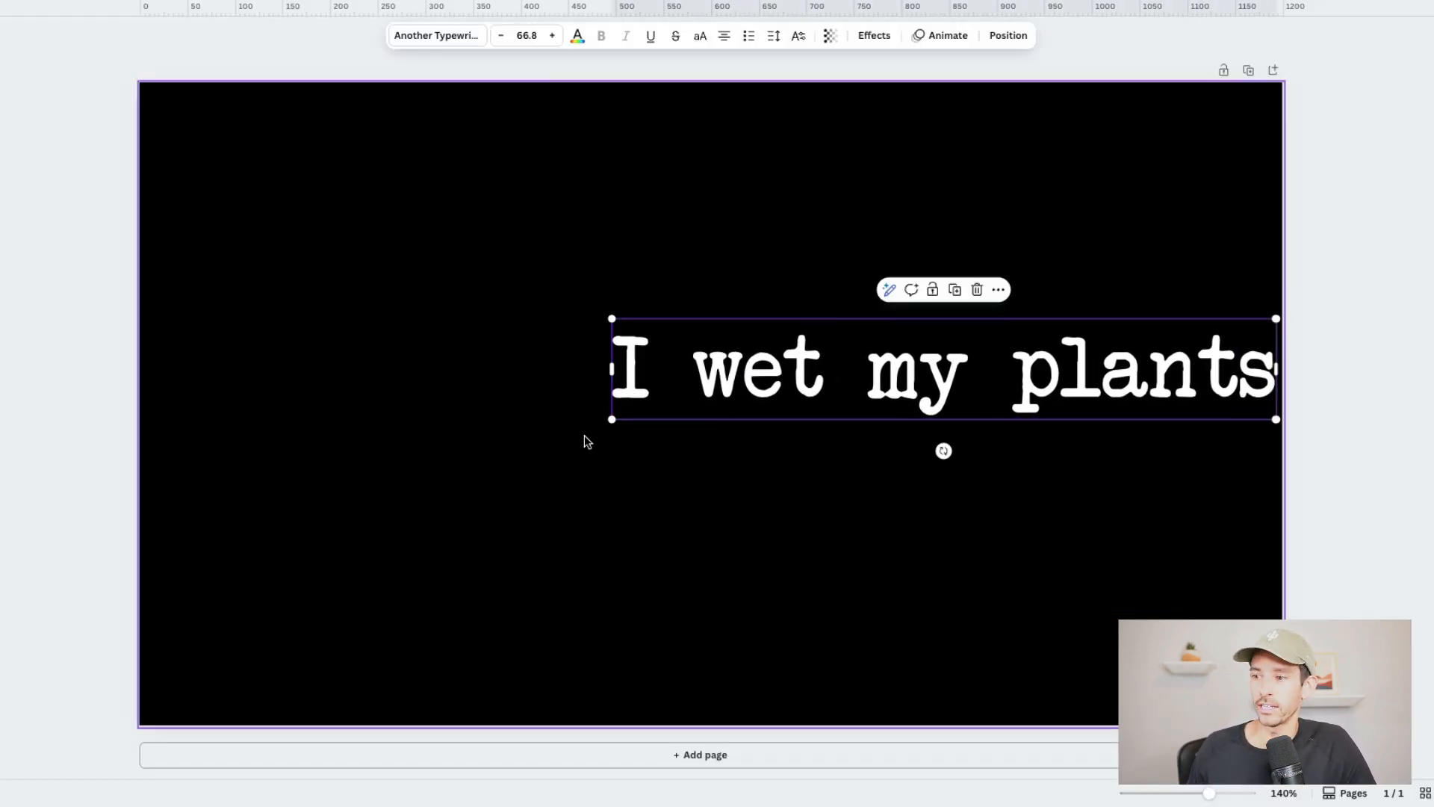
drag(612, 419, 139, 490)
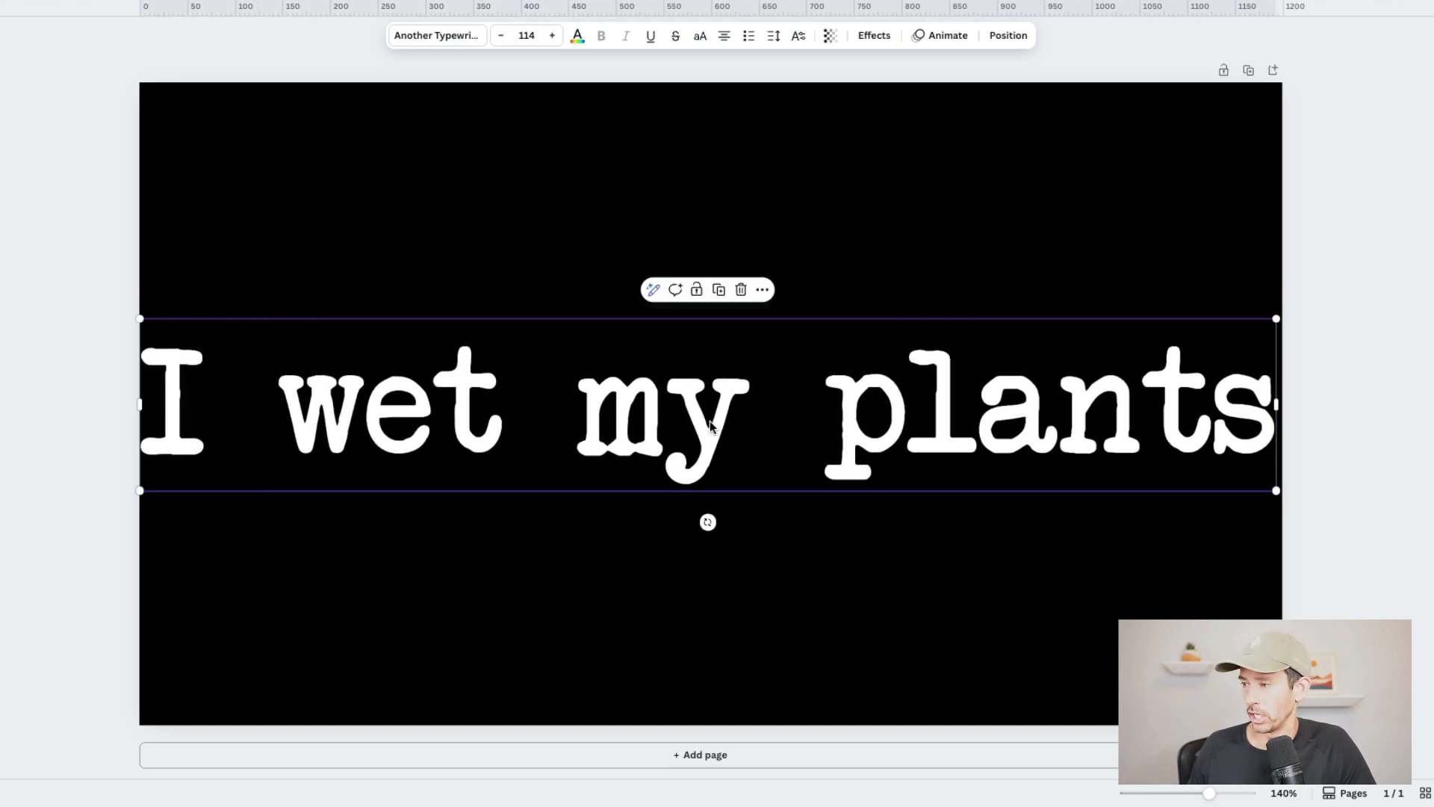
drag(710, 426, 715, 421)
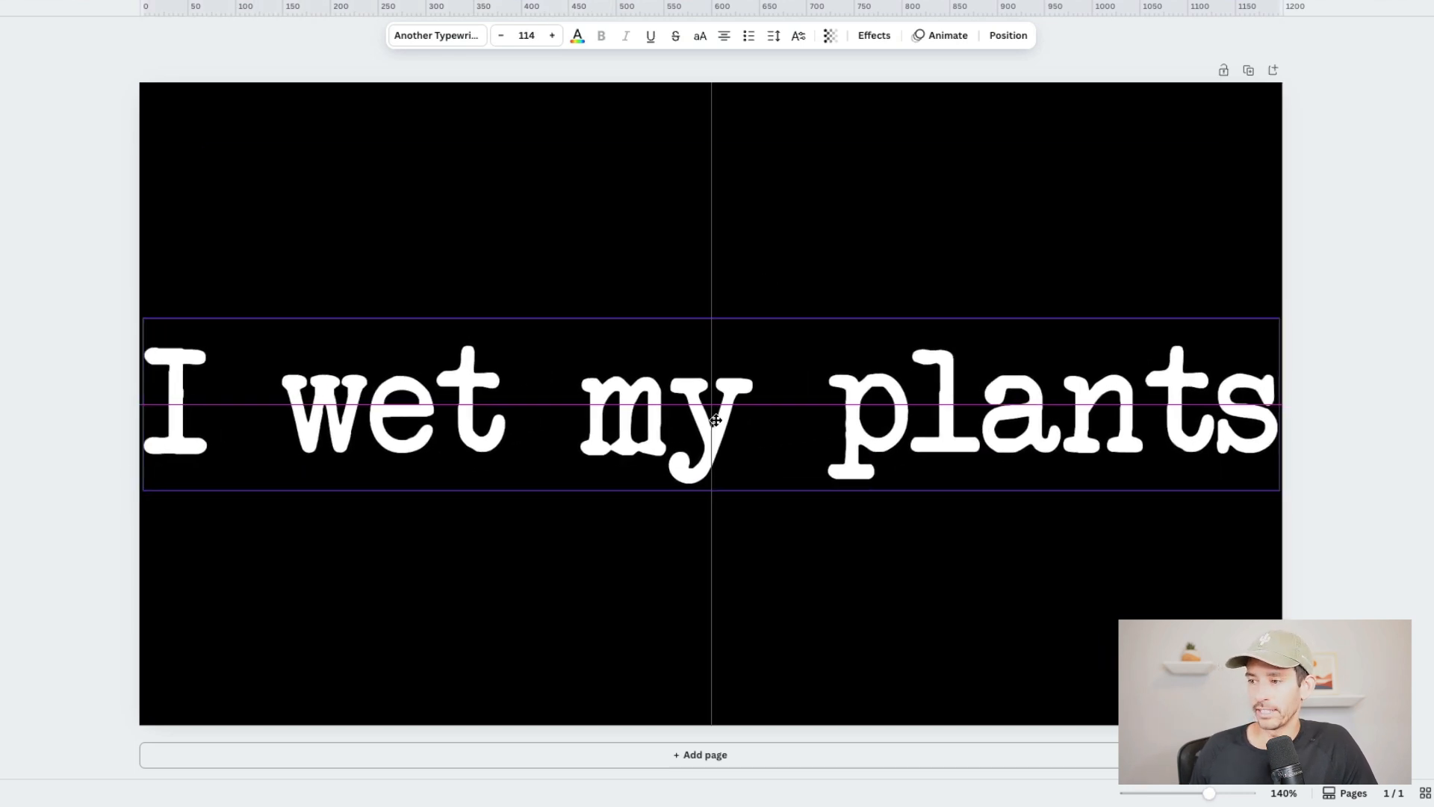
click(1310, 319)
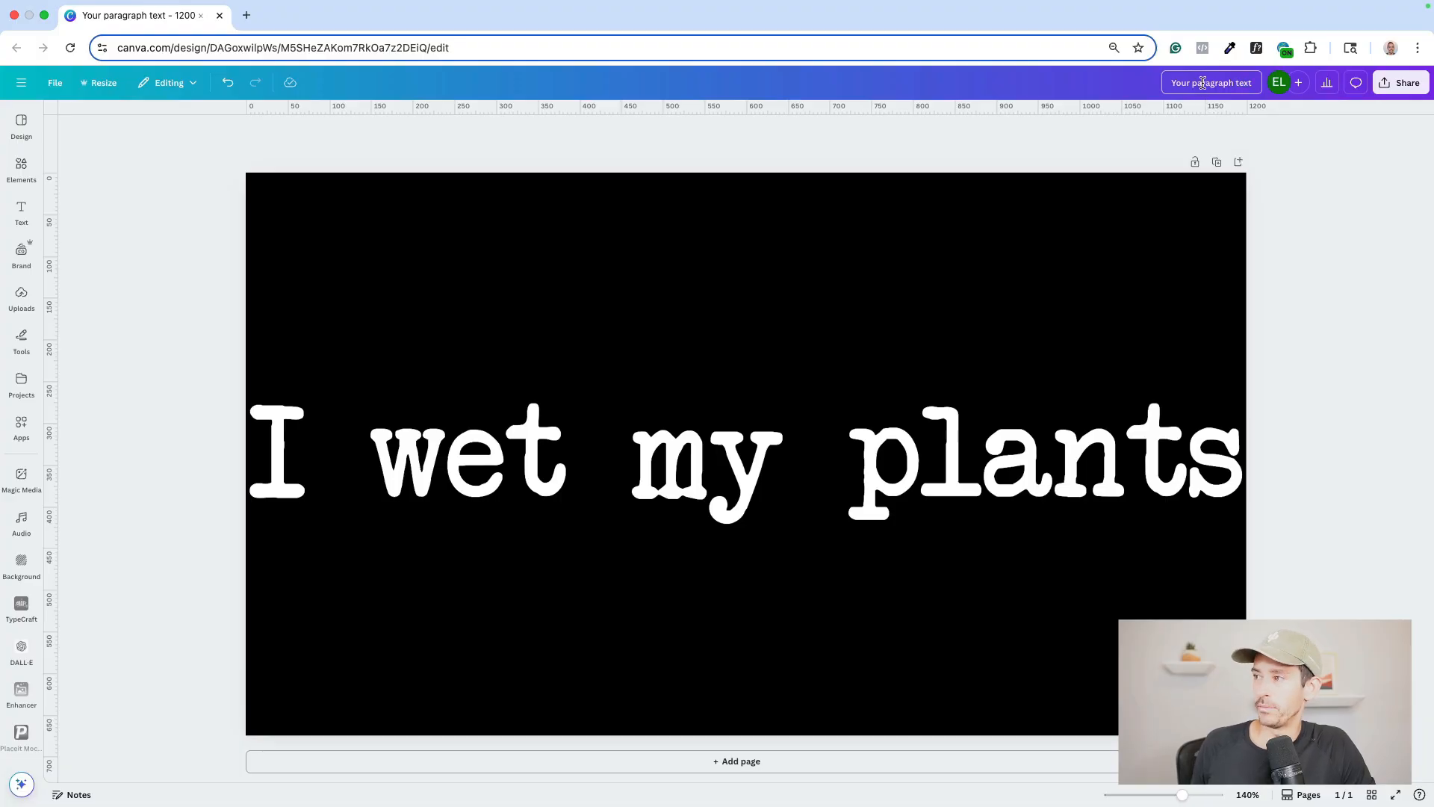
- Title the design "I Wet My Plants" and export it as a PNG with a transparent background
text(I Wet My Plants)
click(1254, 263)
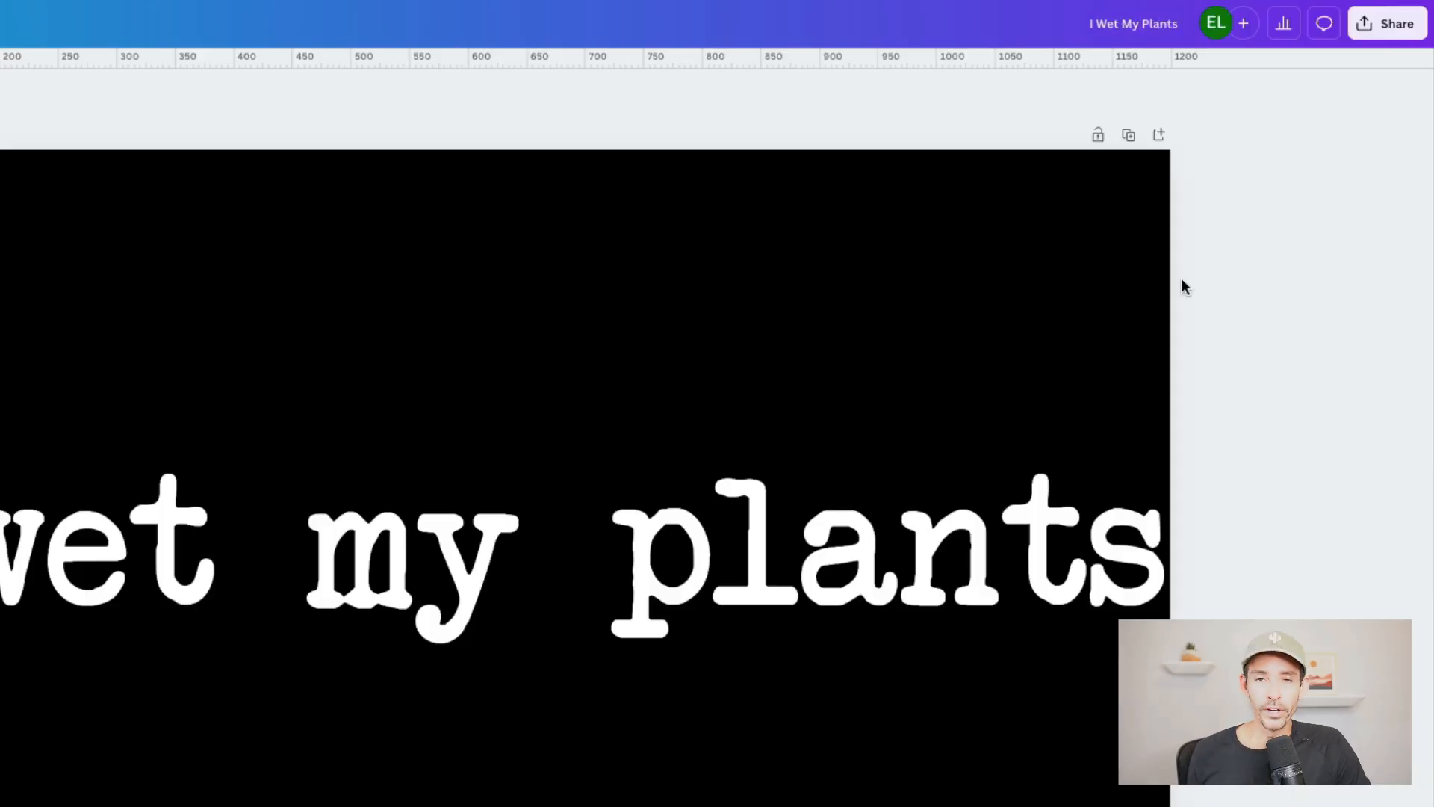
click(1397, 39)
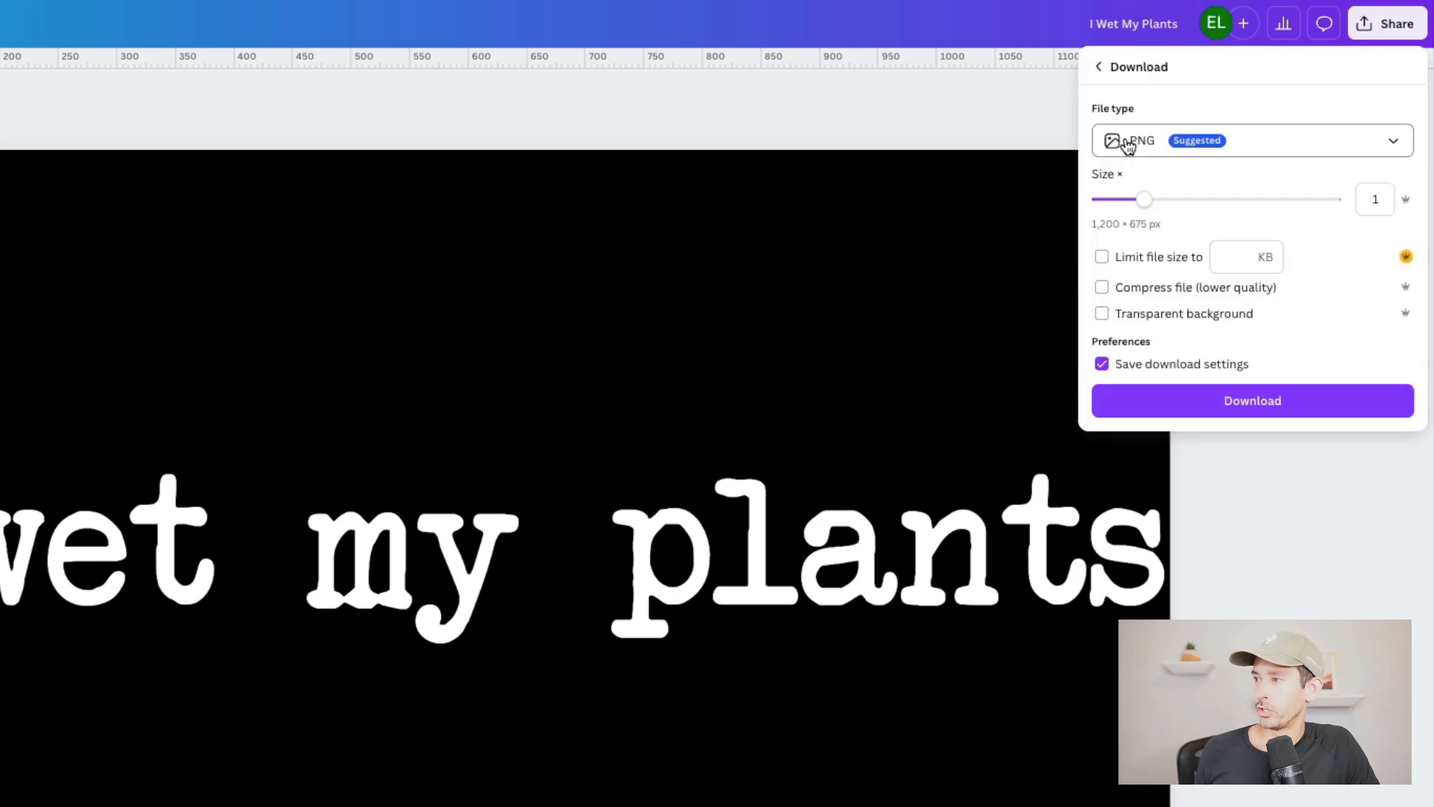
click(1102, 314)
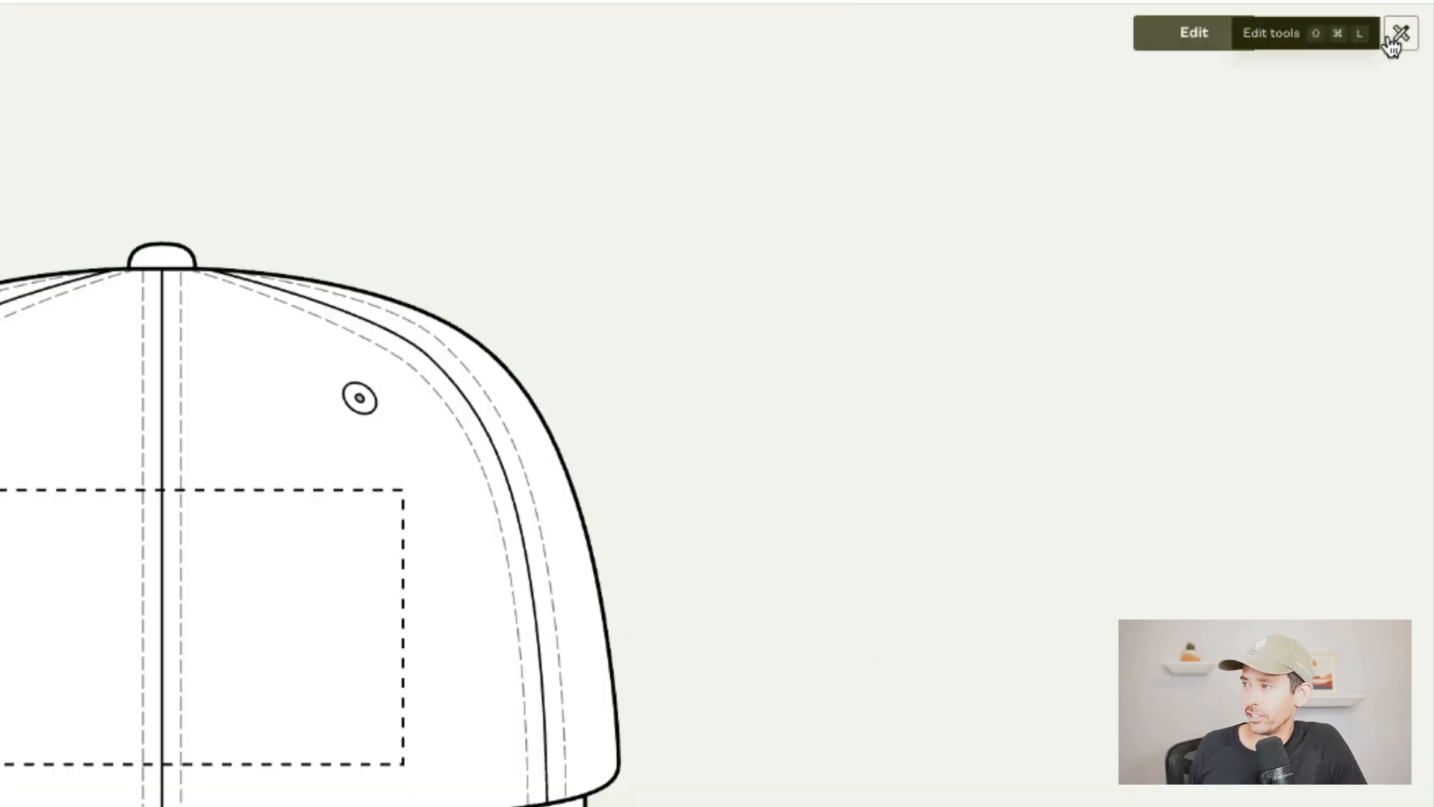
- Switch to the Printify cap editor and add the Black, Khaki and Spruce color variants
click(1401, 39)
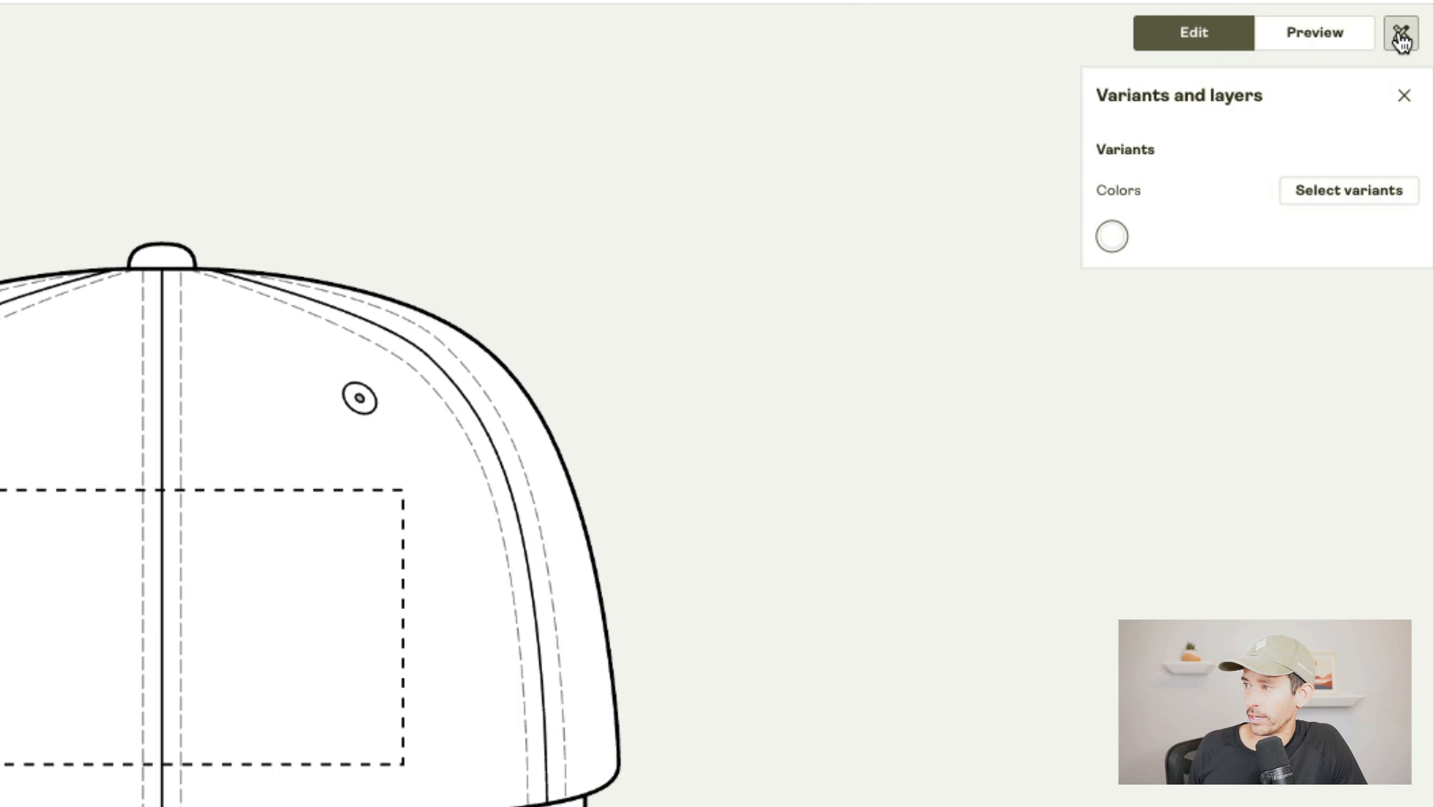
click(1357, 191)
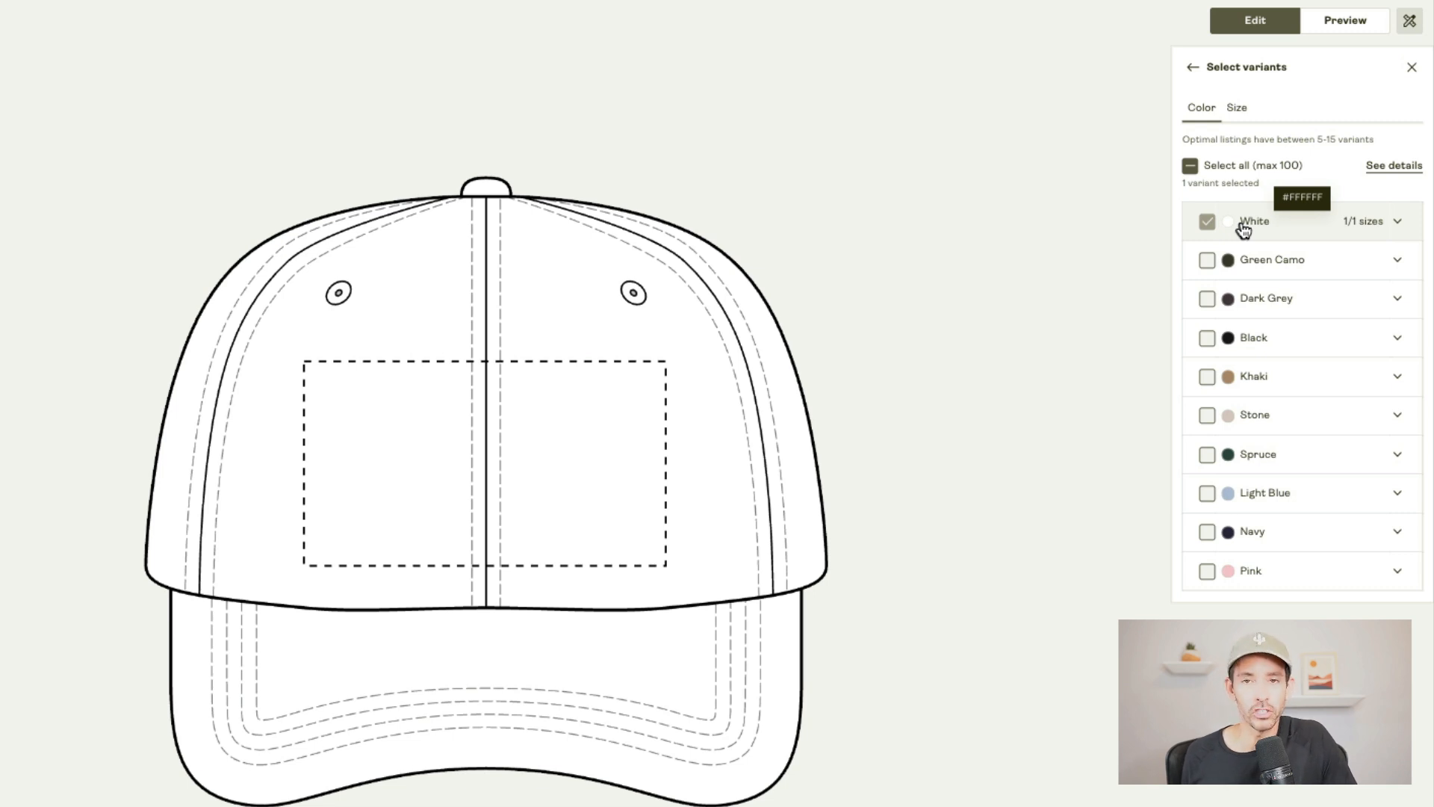
click(1207, 338)
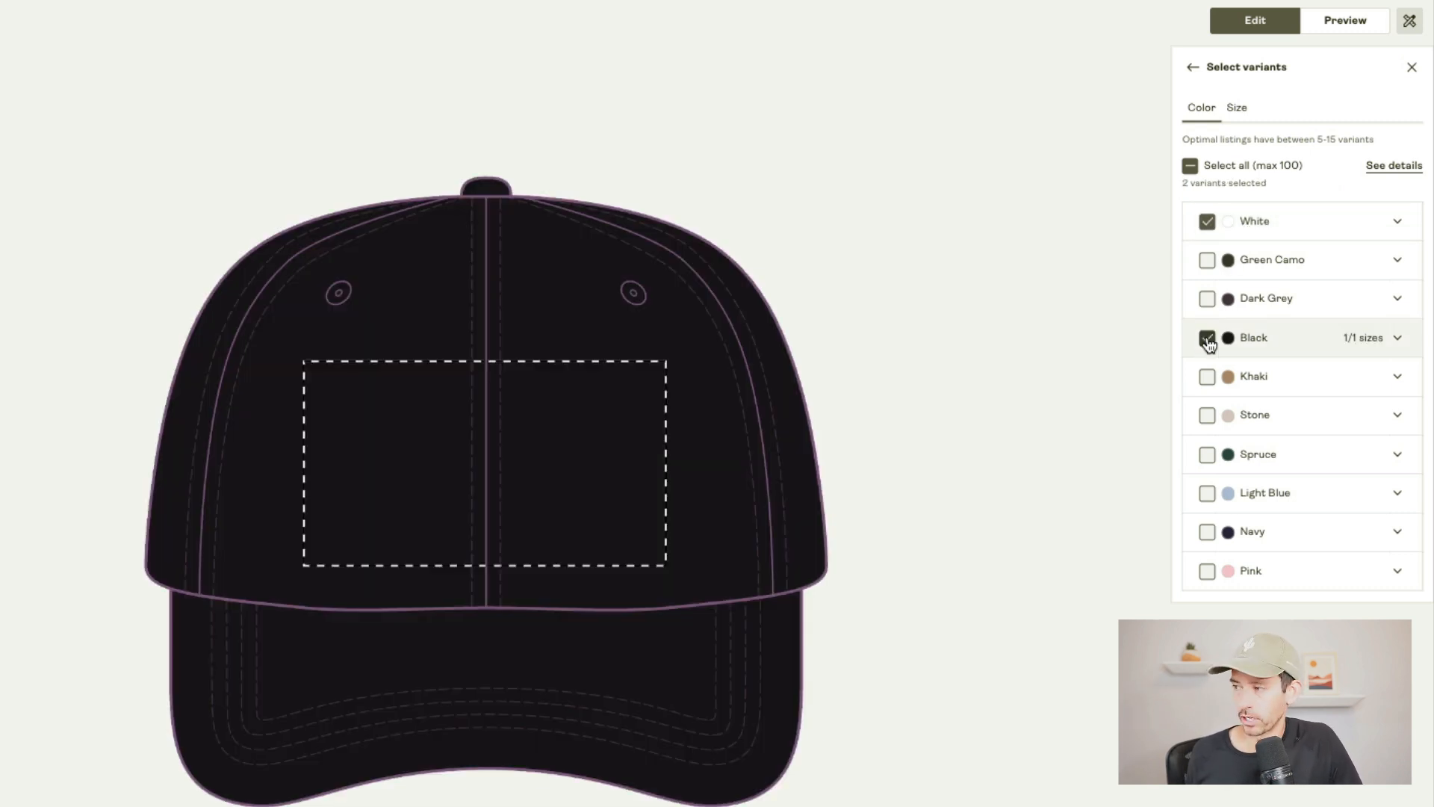
click(1207, 380)
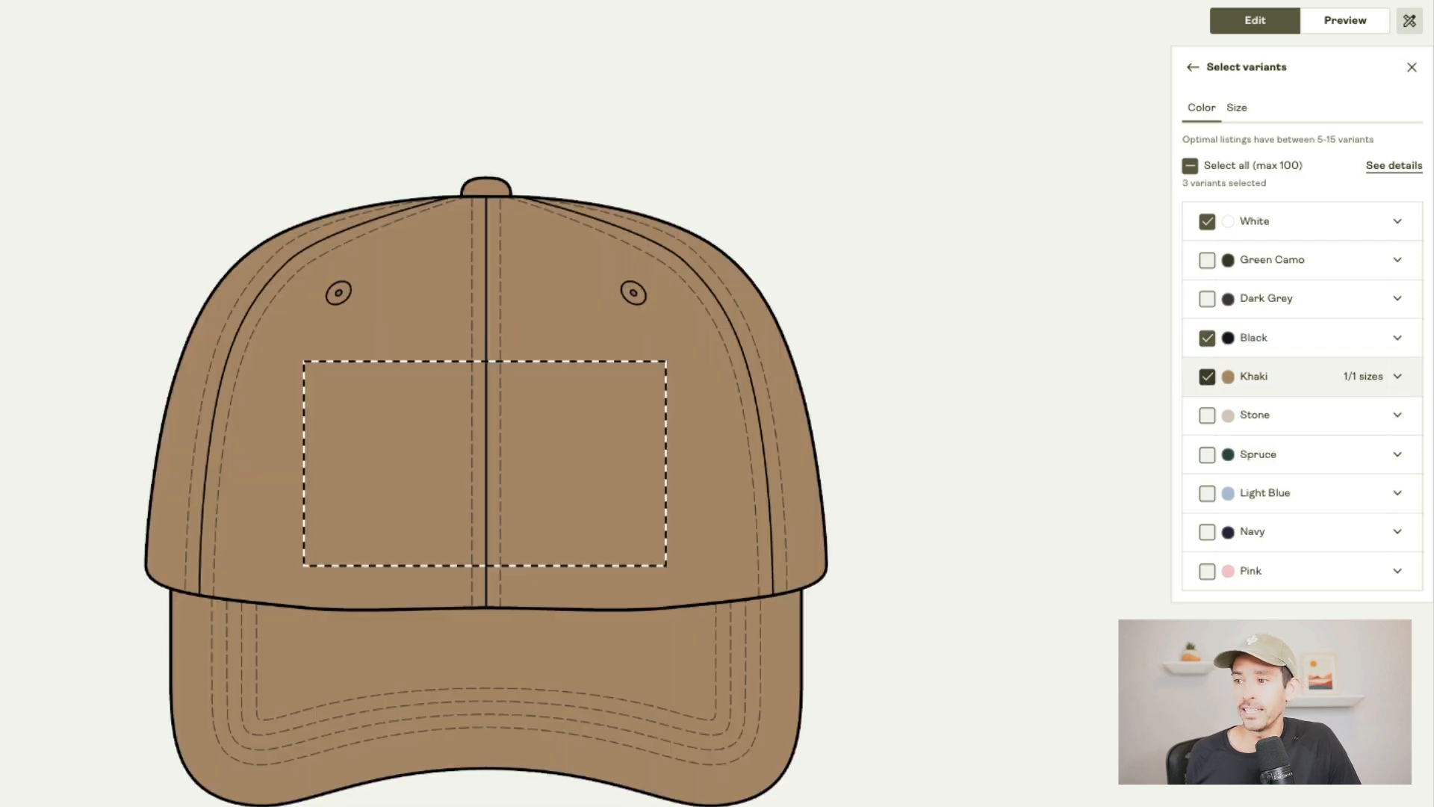
click(1207, 455)
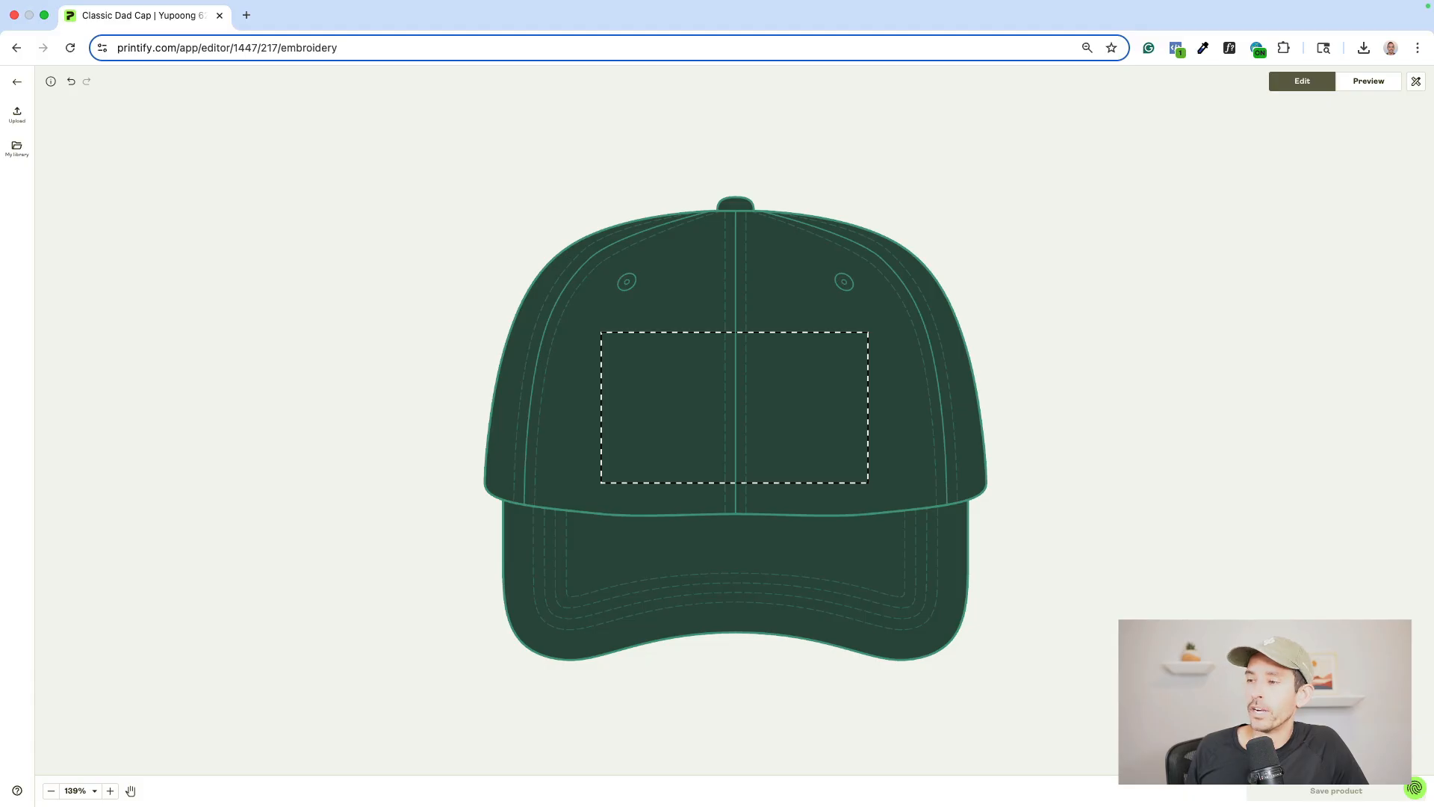
- Place the exported text graphic on the cap's front embroidery area and preview it on the Spruce, Khaki and Black mockups
drag(1401, 485, 791, 313)
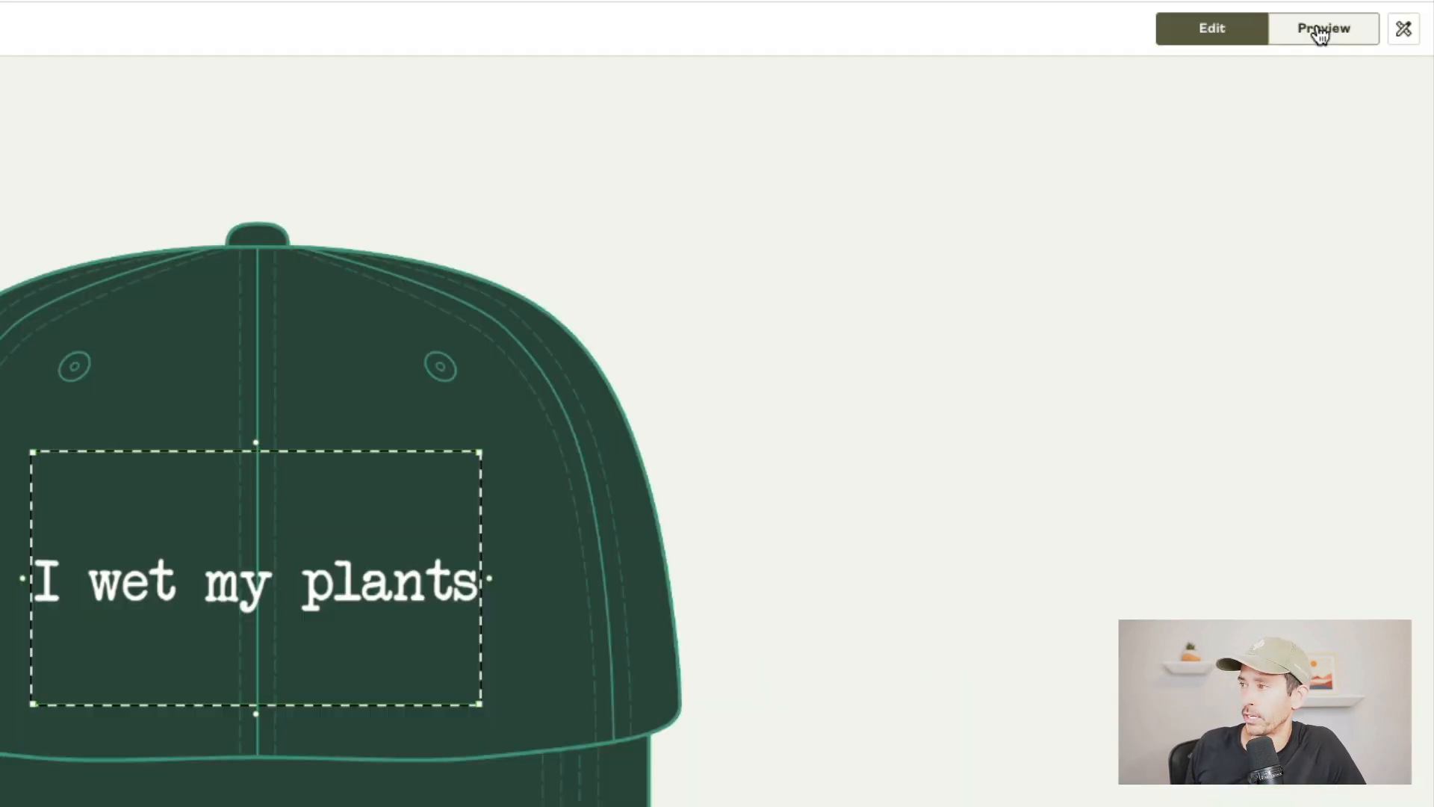
click(1326, 30)
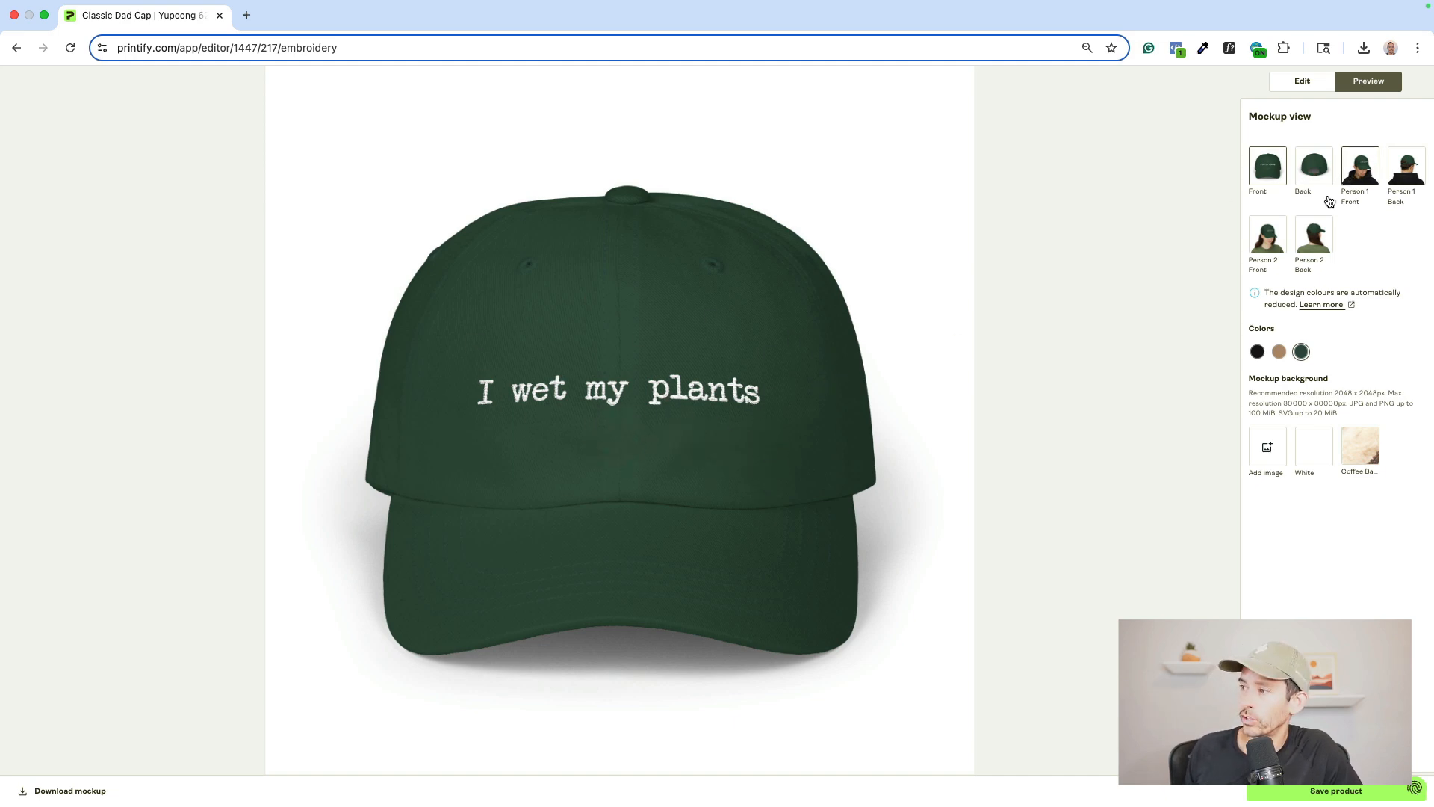
click(1268, 239)
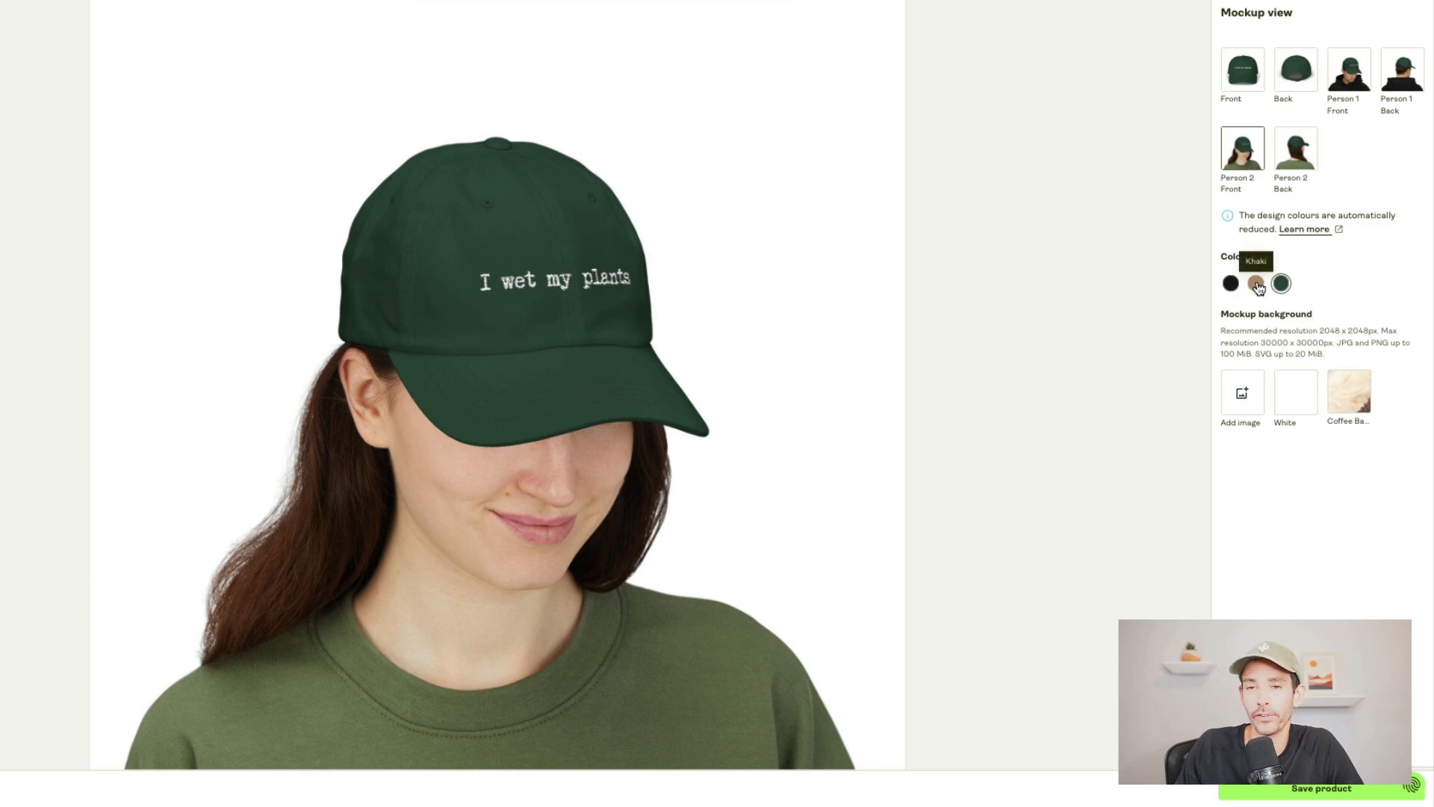
click(1257, 285)
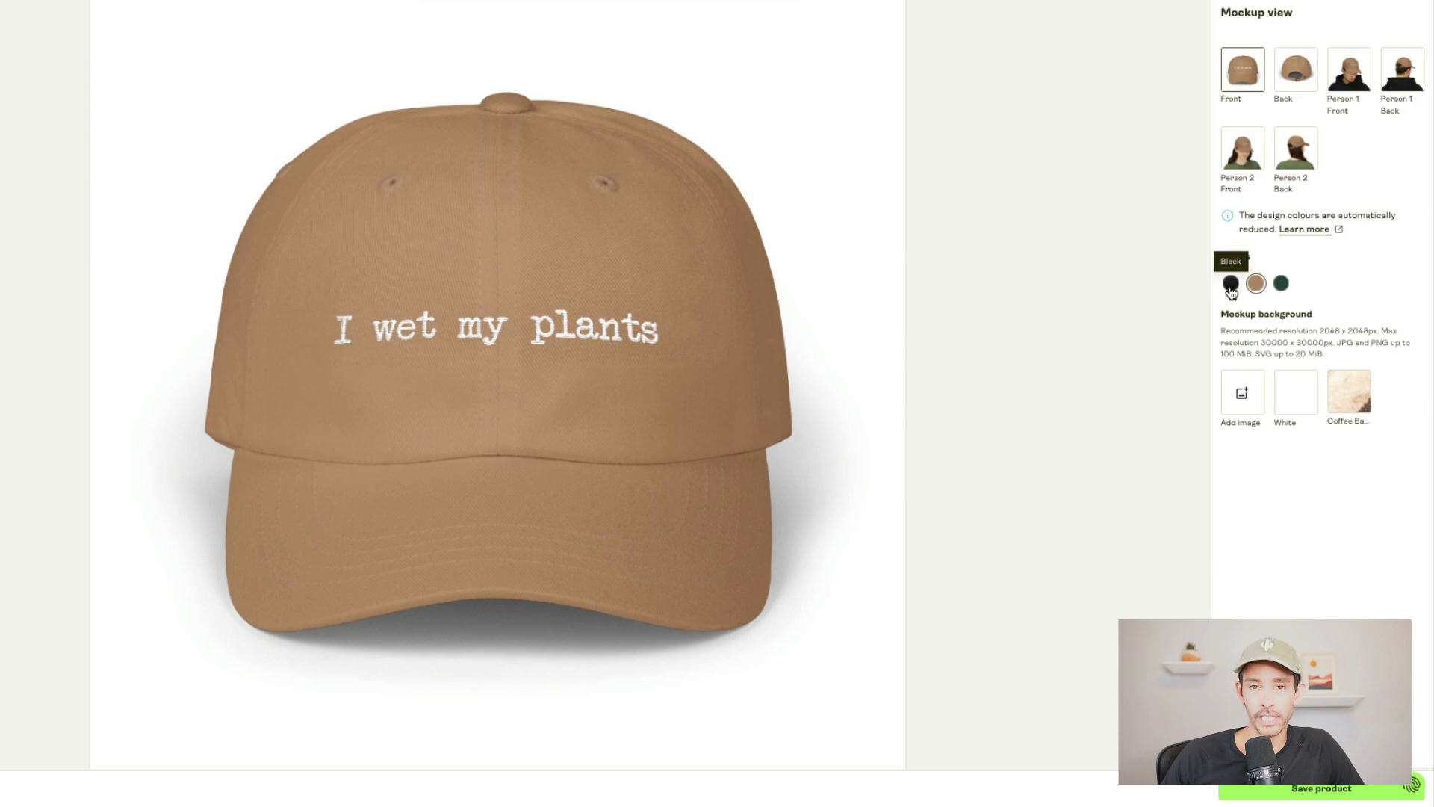
click(1230, 284)
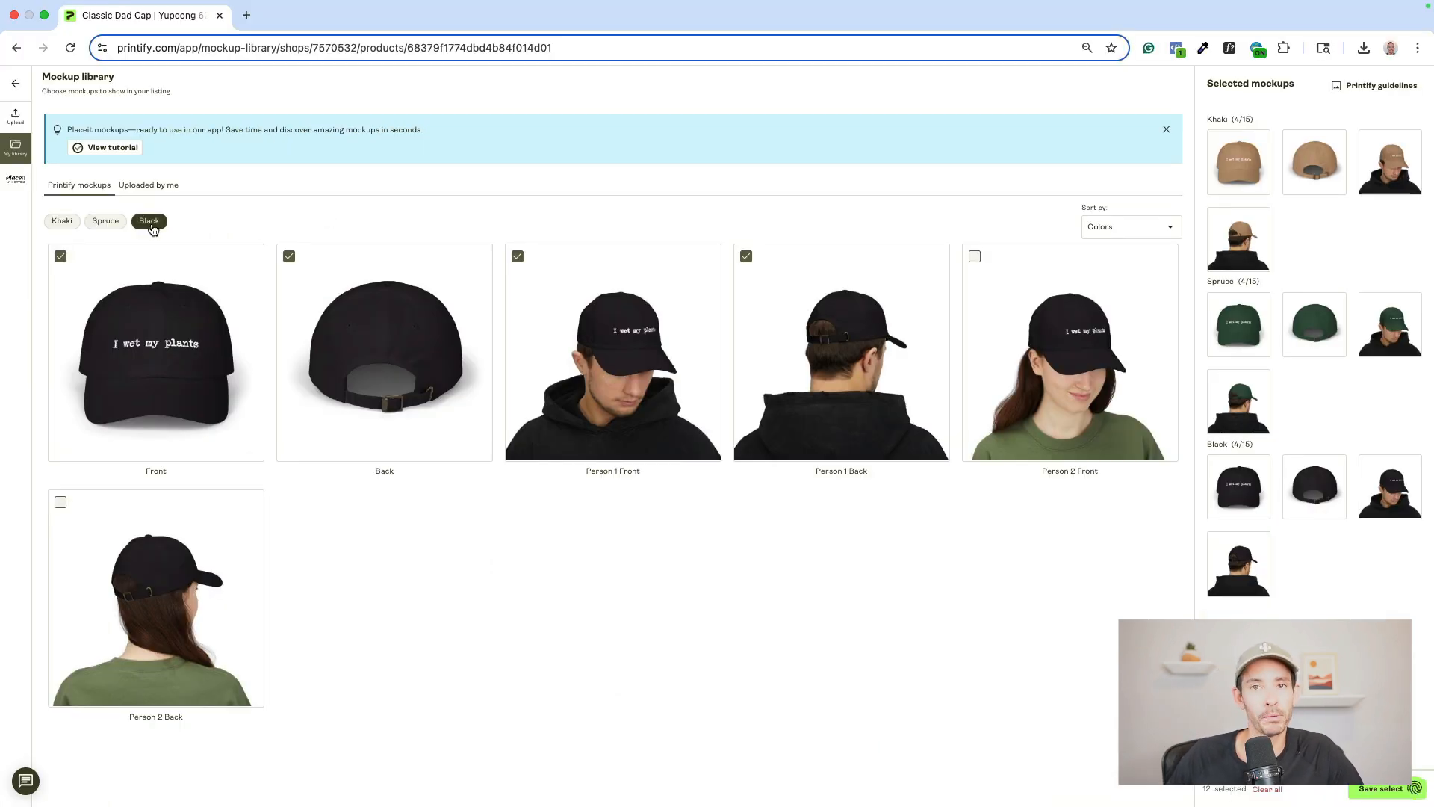
- Replace the Person 1 mockups with Person 2 Front for Khaki, Spruce and Black, and save the mockup selection
click(105, 222)
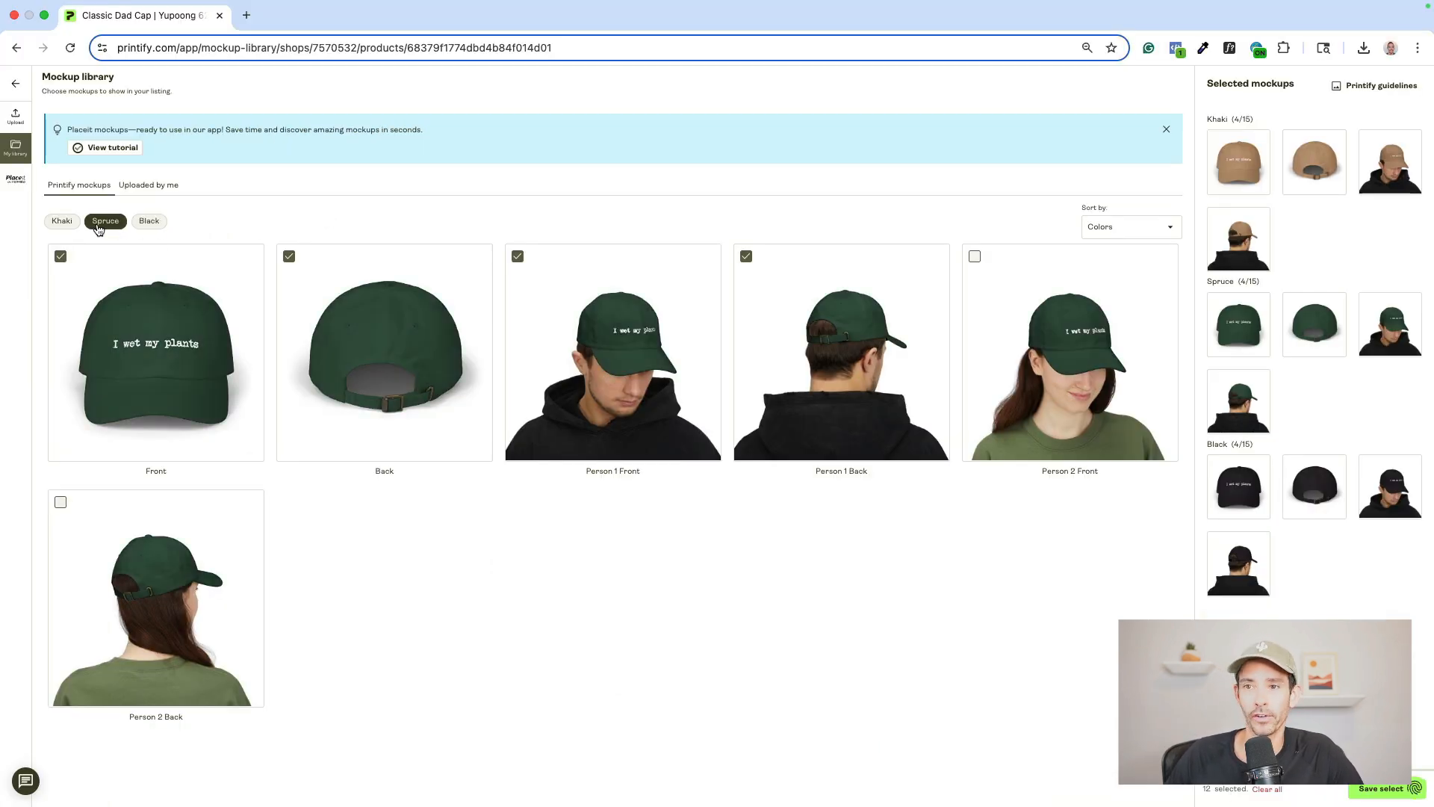
click(65, 222)
mouse_move(1212, 344)
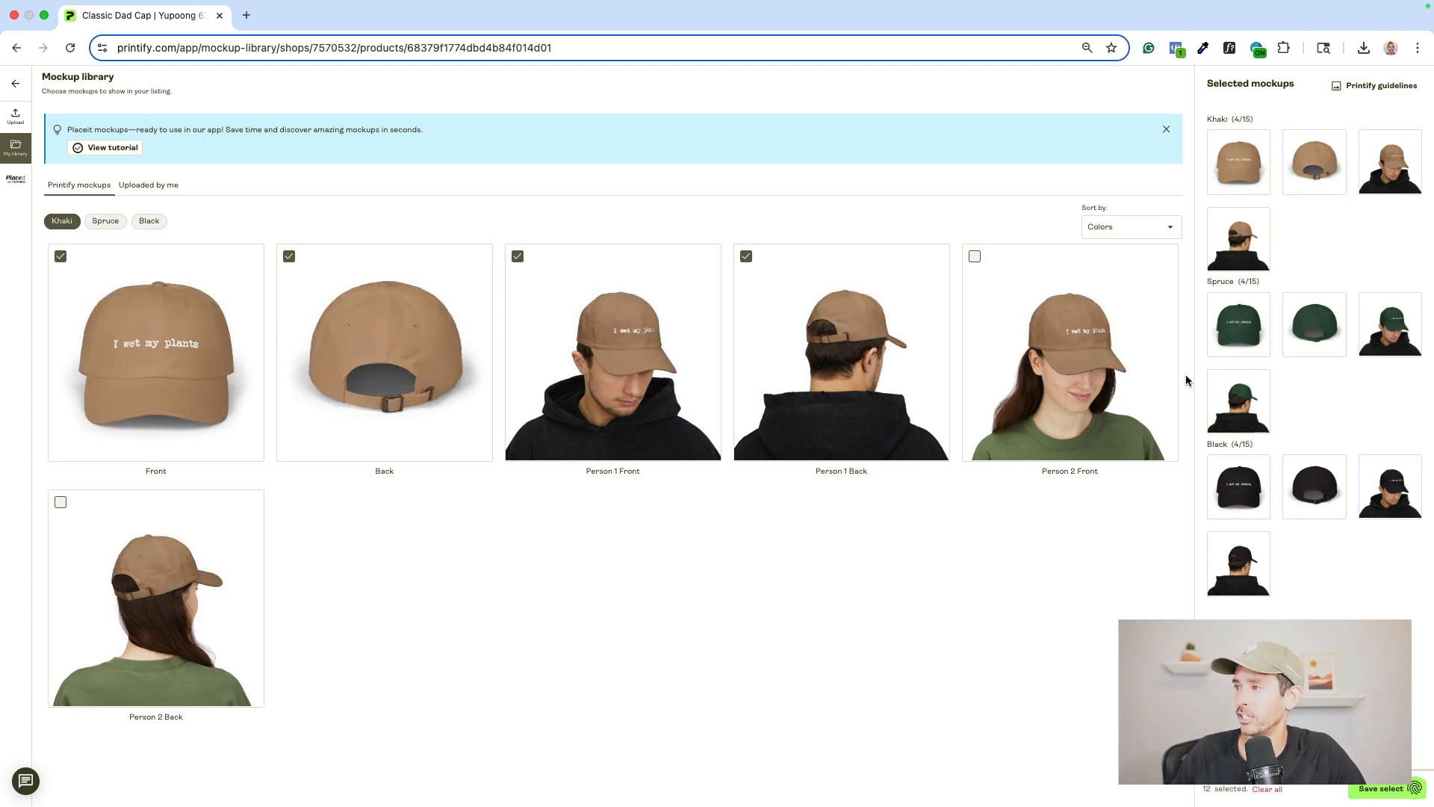
mouse_move(1216, 464)
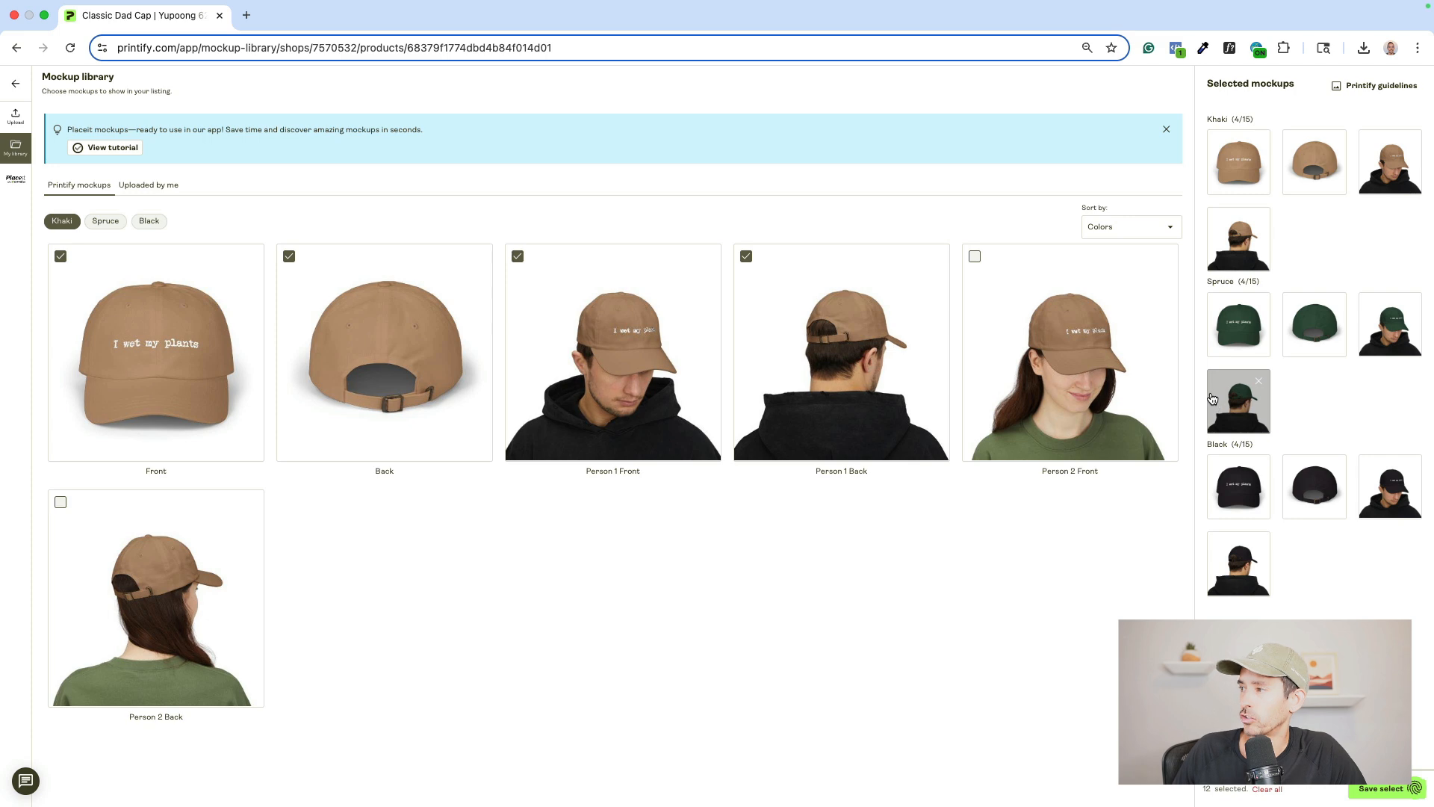
click(1411, 143)
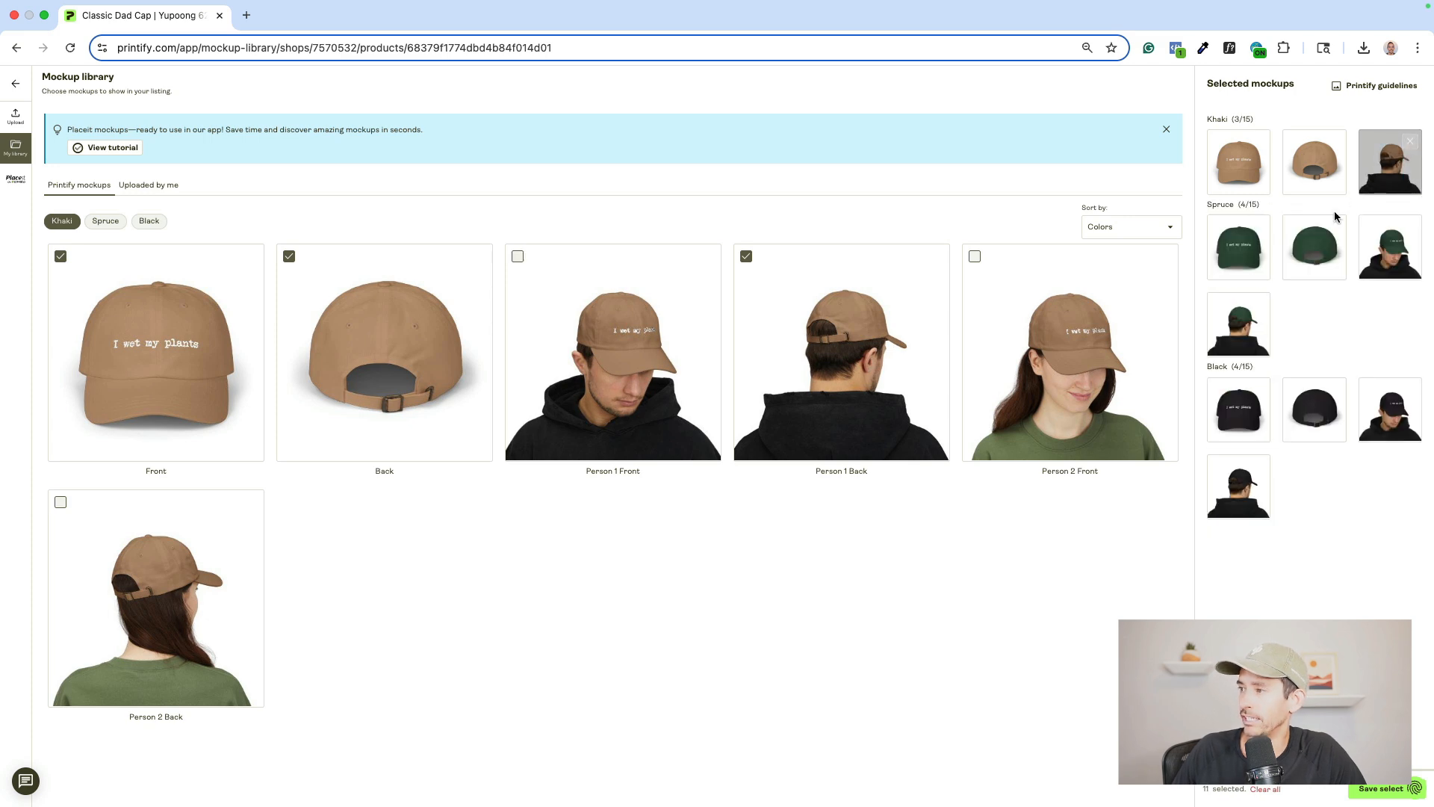
click(1411, 142)
click(1410, 227)
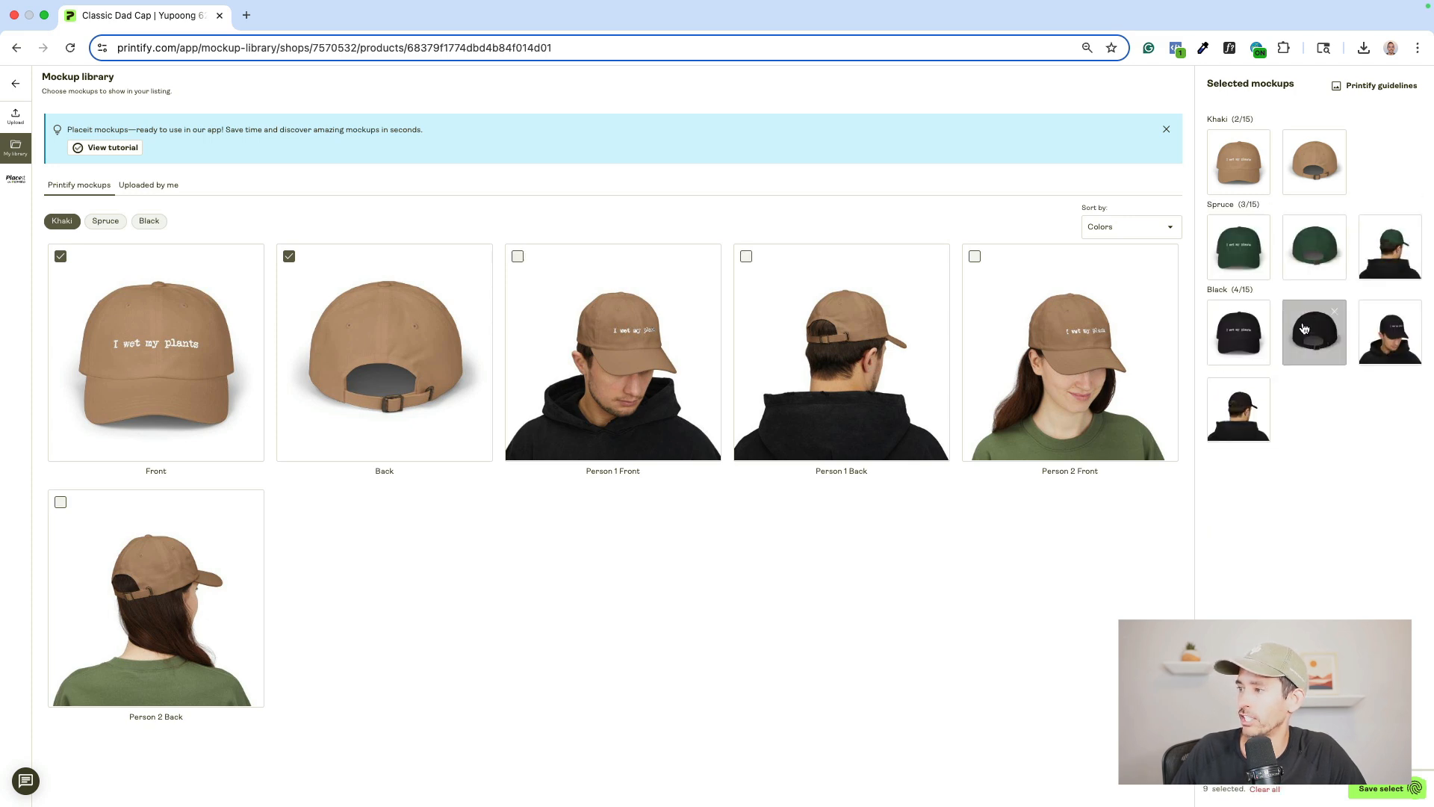
click(1409, 227)
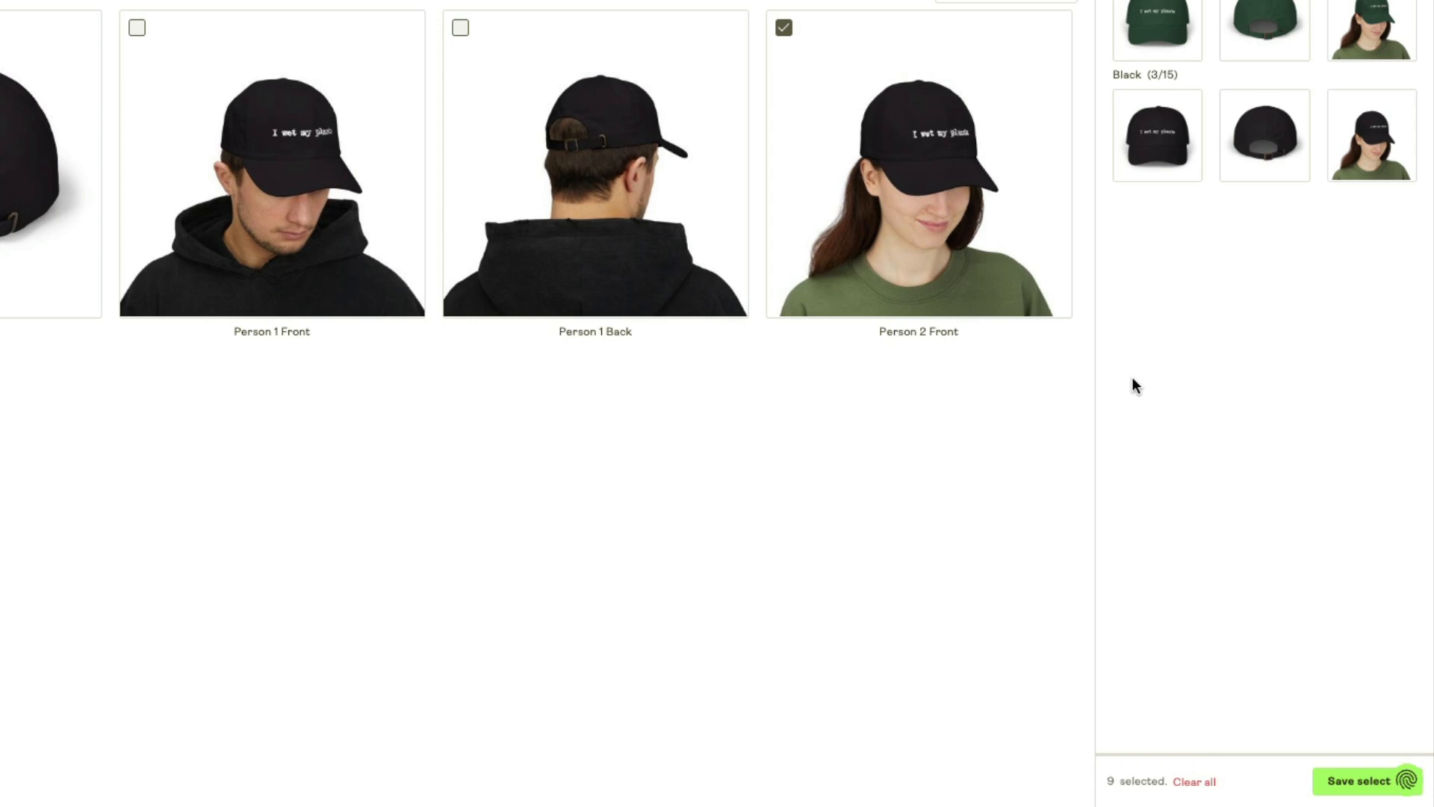
click(1360, 780)
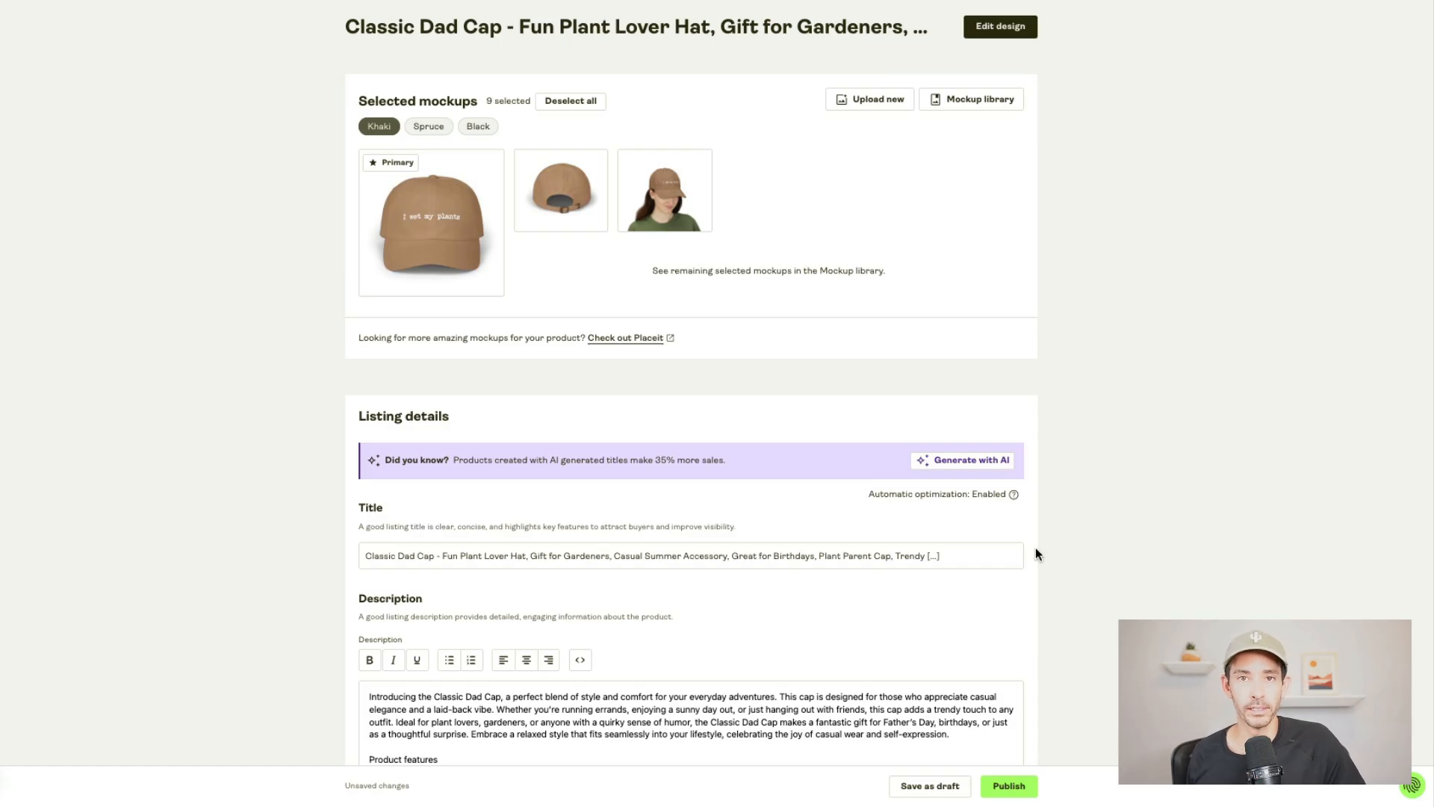
scroll(1035, 554, down, 2)
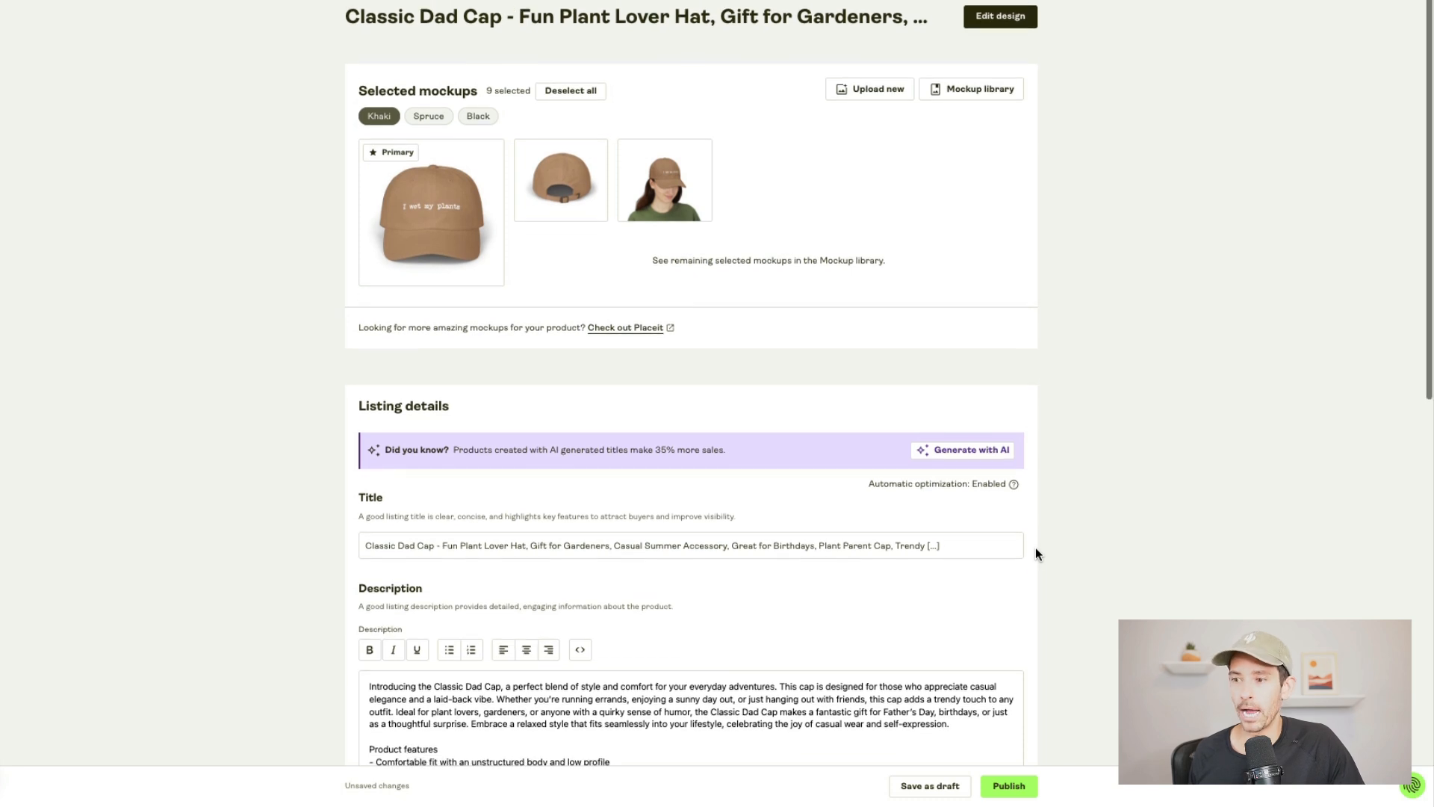